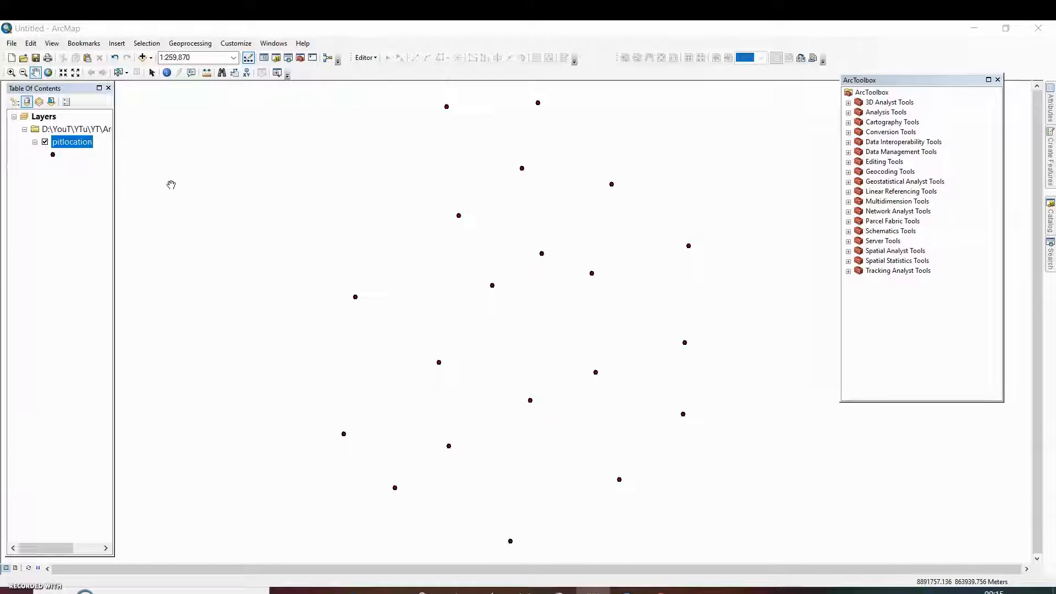
right_click(73, 143)
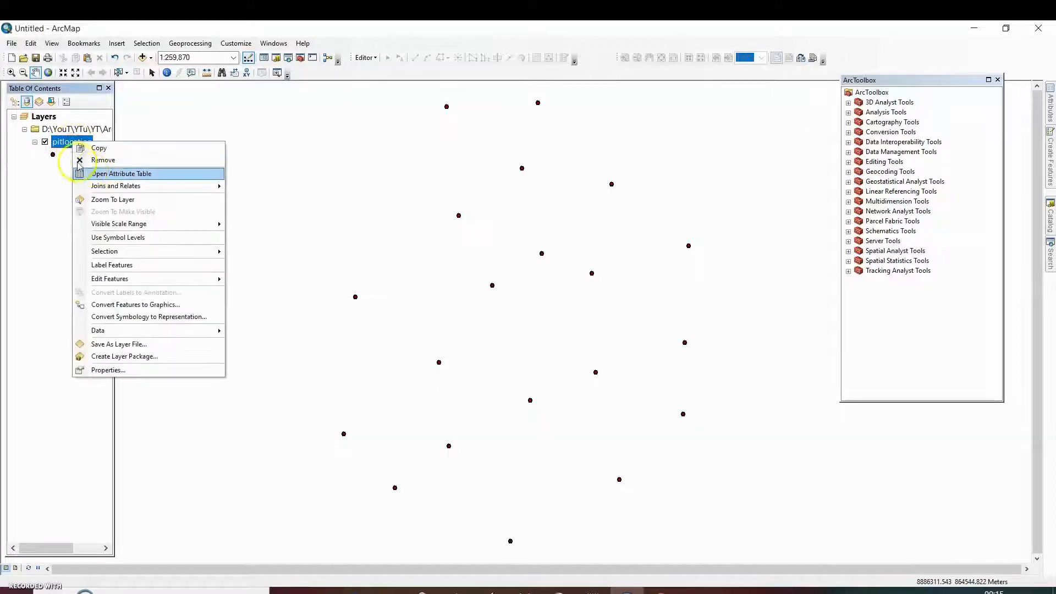
left_click(59, 143)
left_click(58, 142)
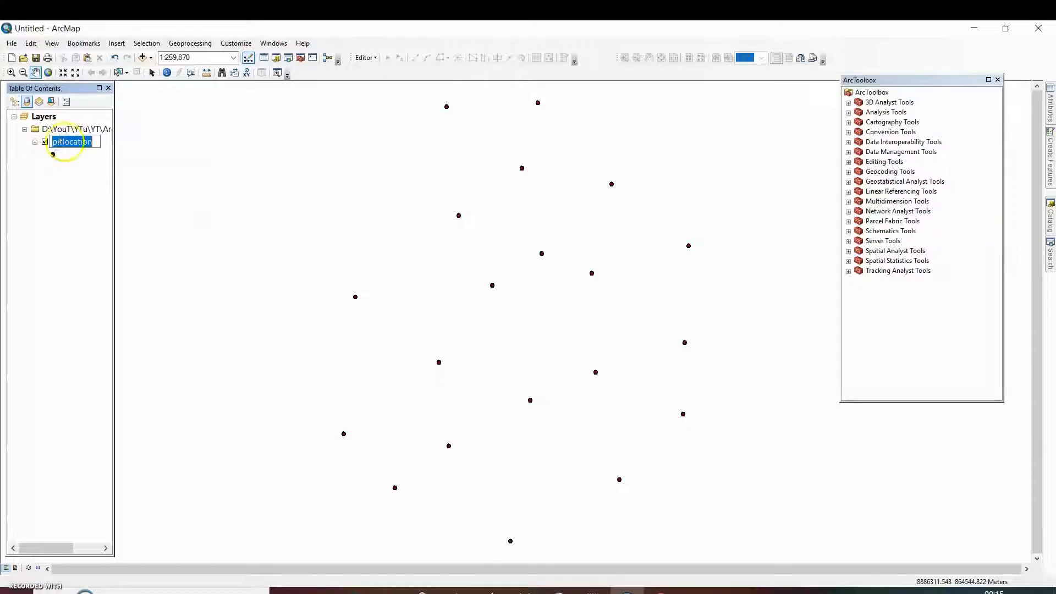
key("Return")
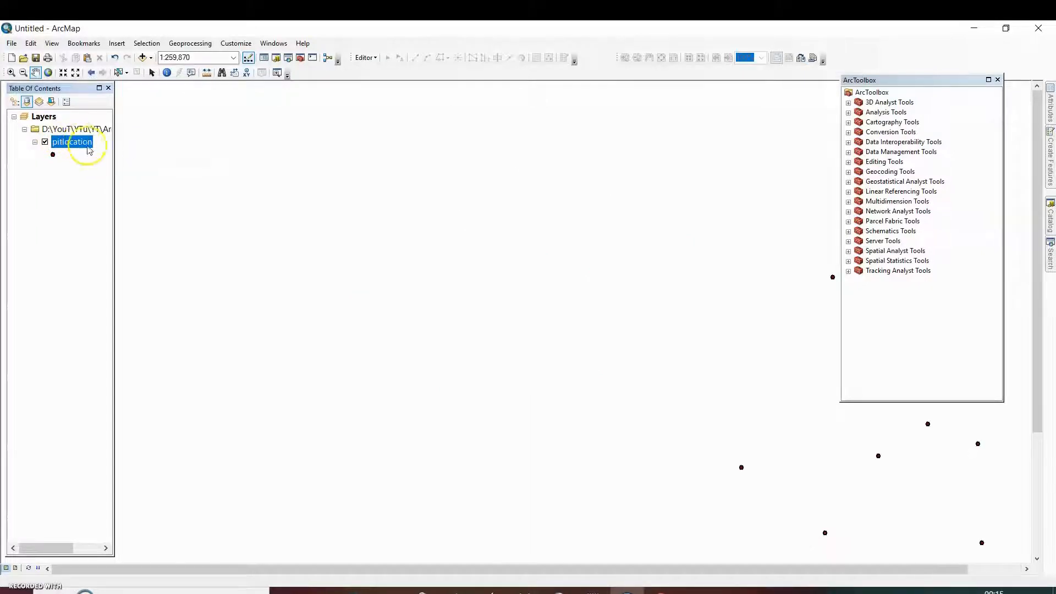
Step: Zoom the map to the extent of the pitlocation layer and move the ArcToolbox window away from the points
right_click(70, 142)
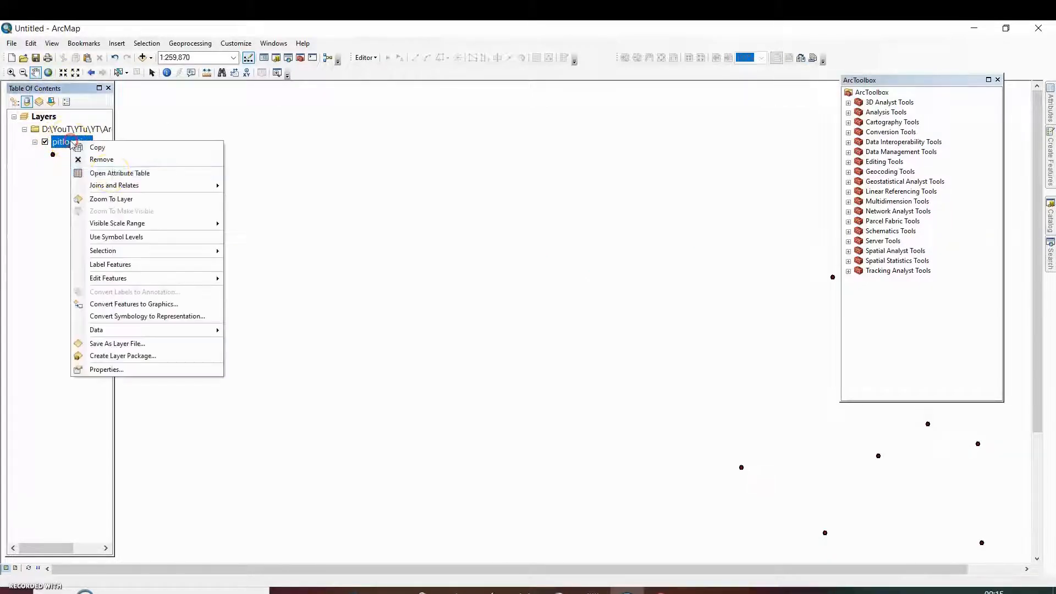
left_click(132, 203)
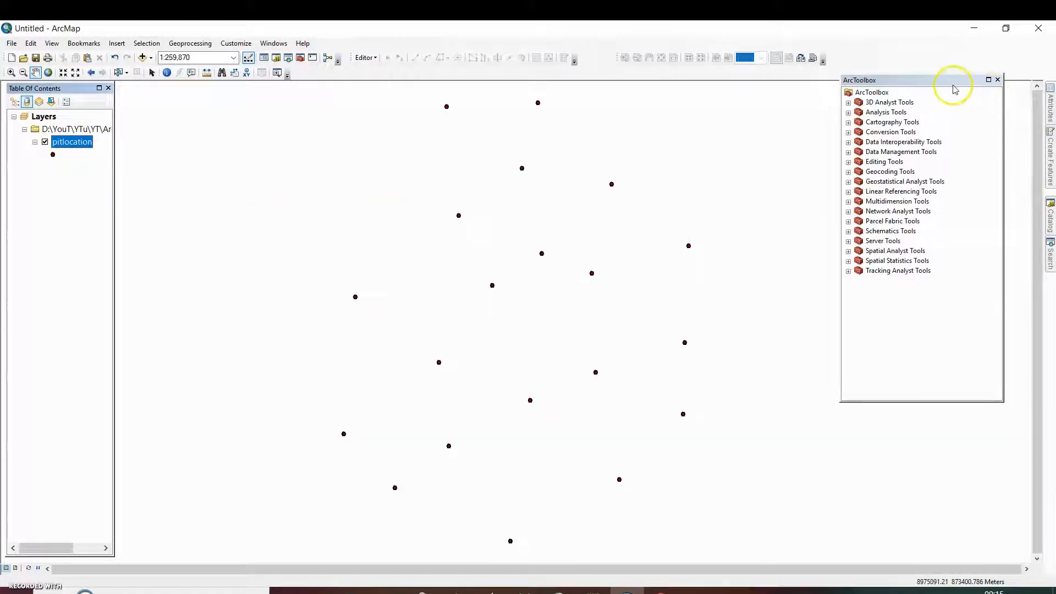
left_click_drag(955, 82, 997, 94)
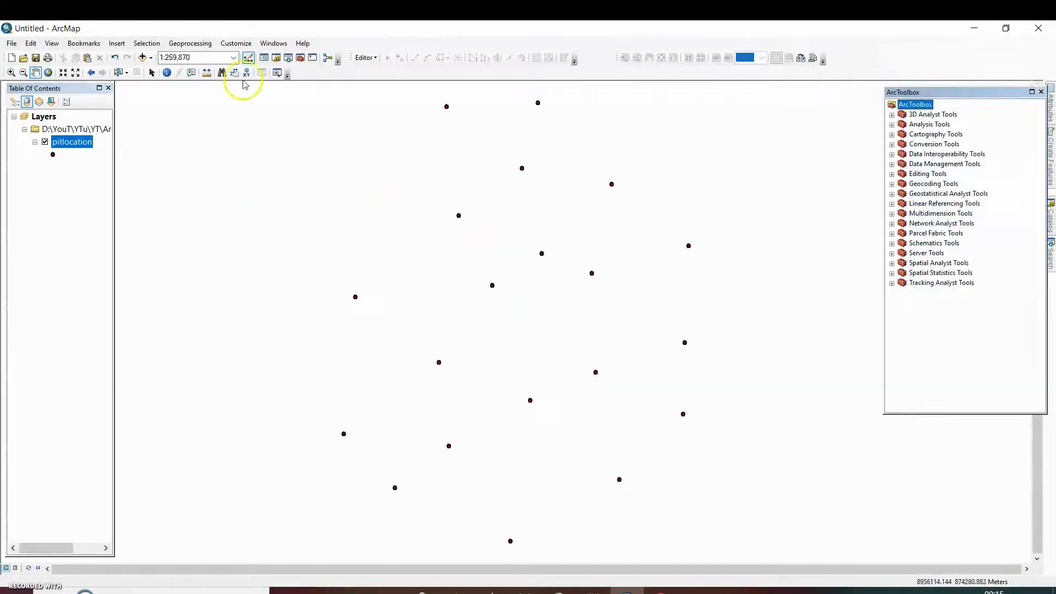
Step: Open the attribute table of the pitlocation layer and look through its fields
right_click(70, 144)
left_click(111, 173)
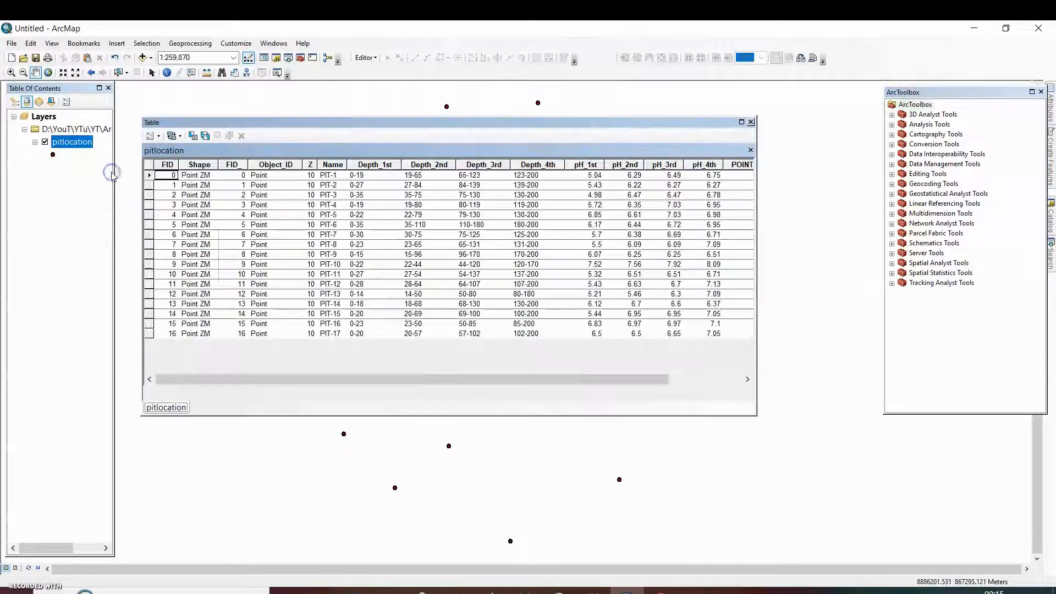
left_click_drag(342, 382, 187, 360)
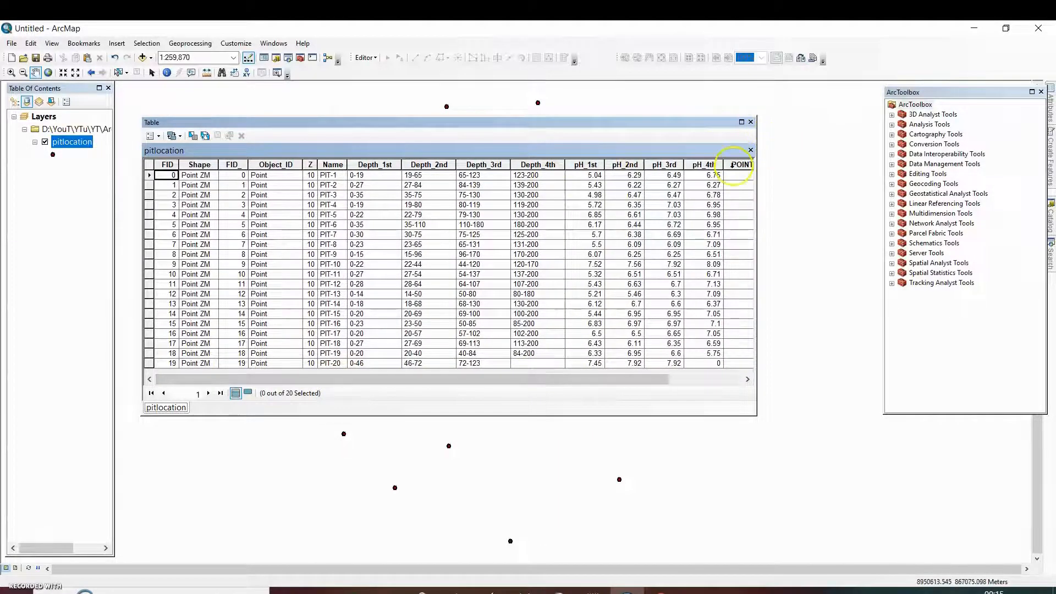
left_click_drag(614, 382, 433, 384)
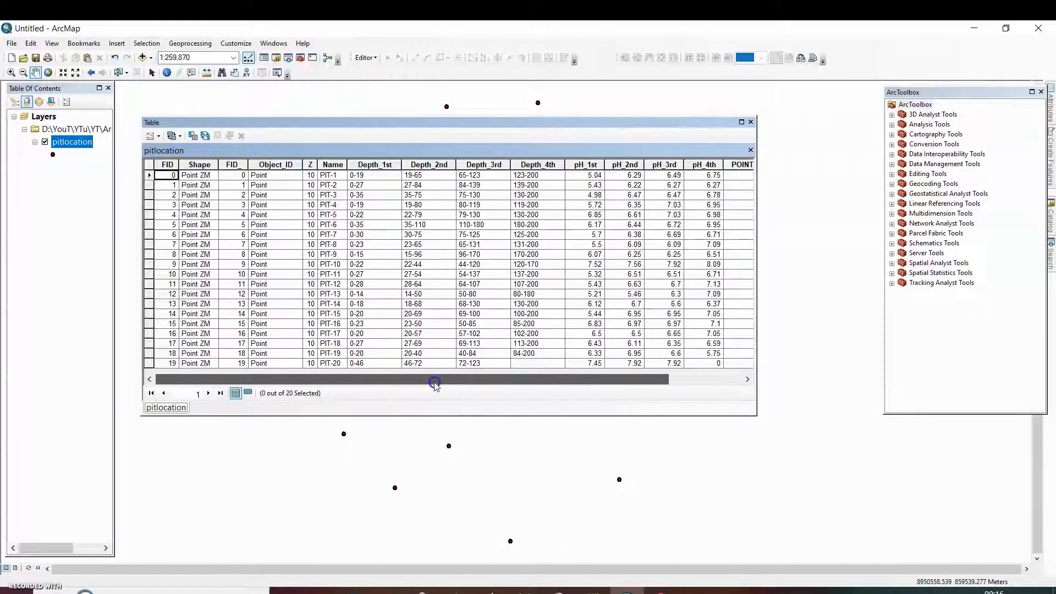
left_click_drag(581, 392, 354, 385)
left_click(150, 135)
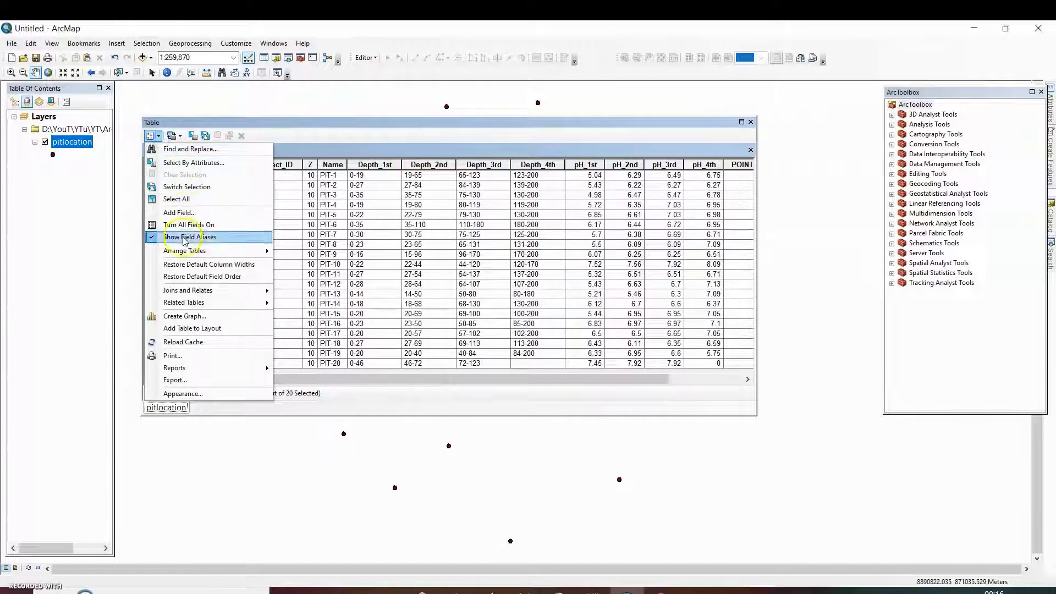
left_click(187, 213)
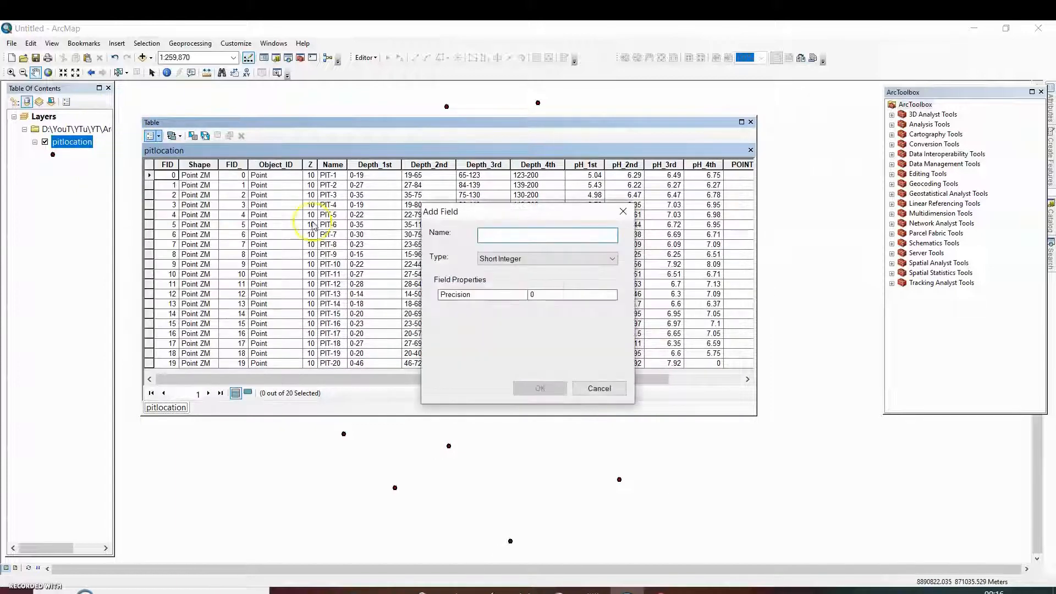
left_click(623, 211)
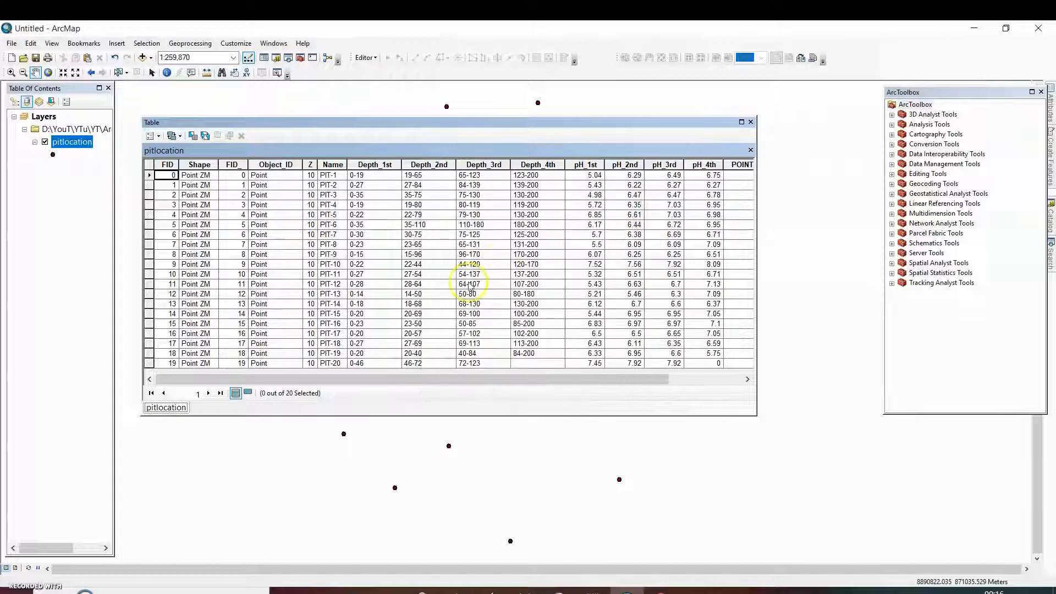
Step: Add a Text field named X_Coordi to the pitlocation table and fit its column width to the heading
left_click(150, 135)
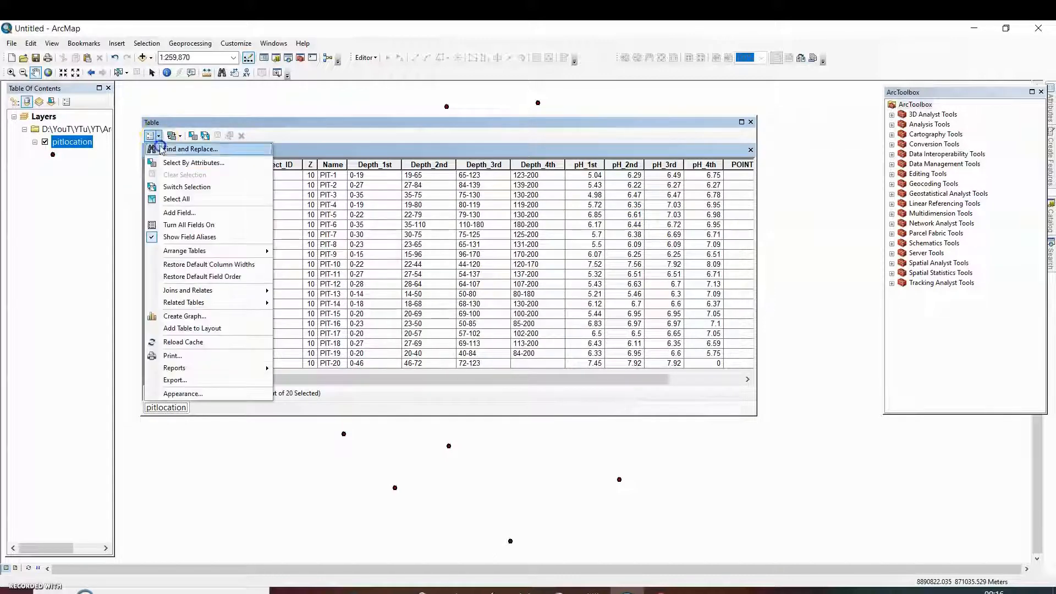
left_click(179, 212)
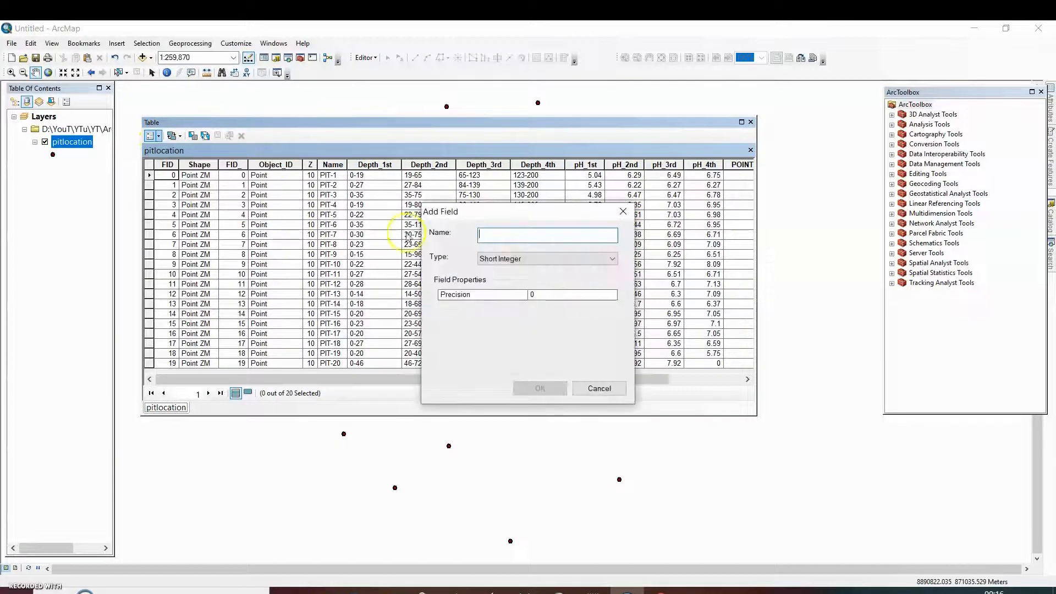
type("X_Coordi")
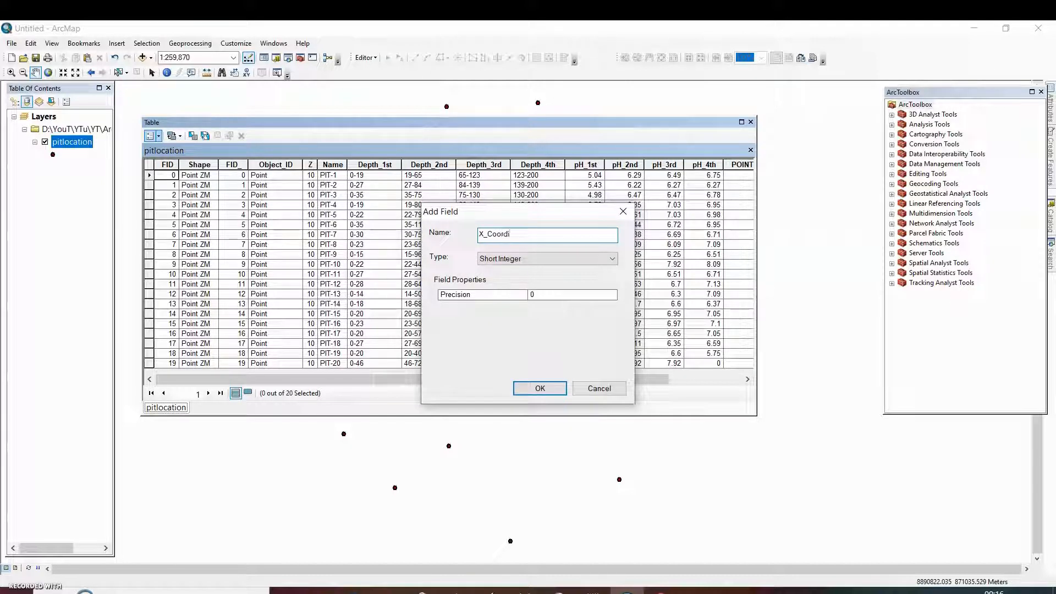
left_click(516, 265)
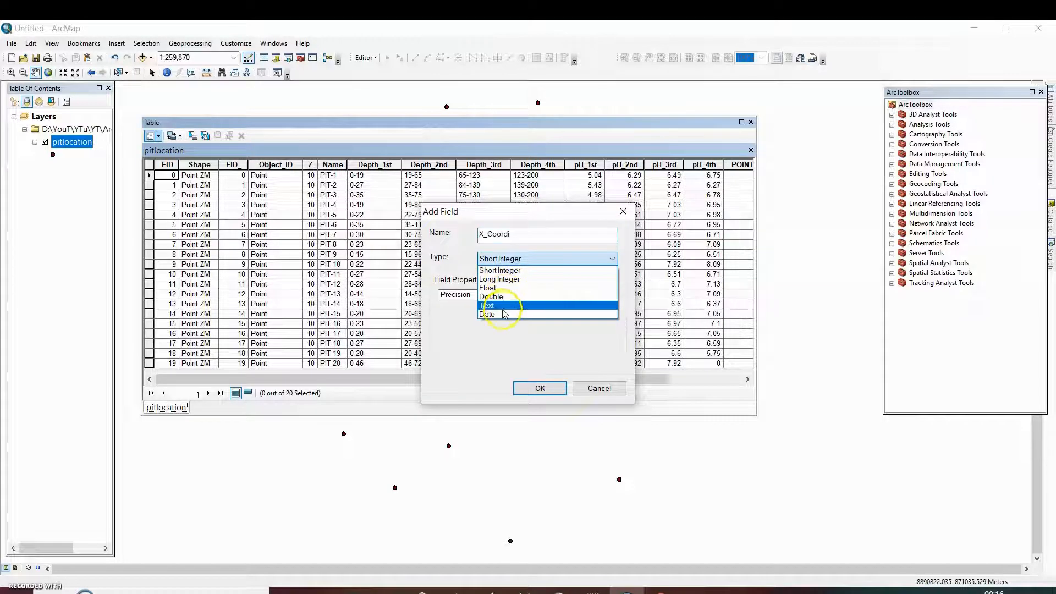
left_click(506, 310)
left_click(540, 394)
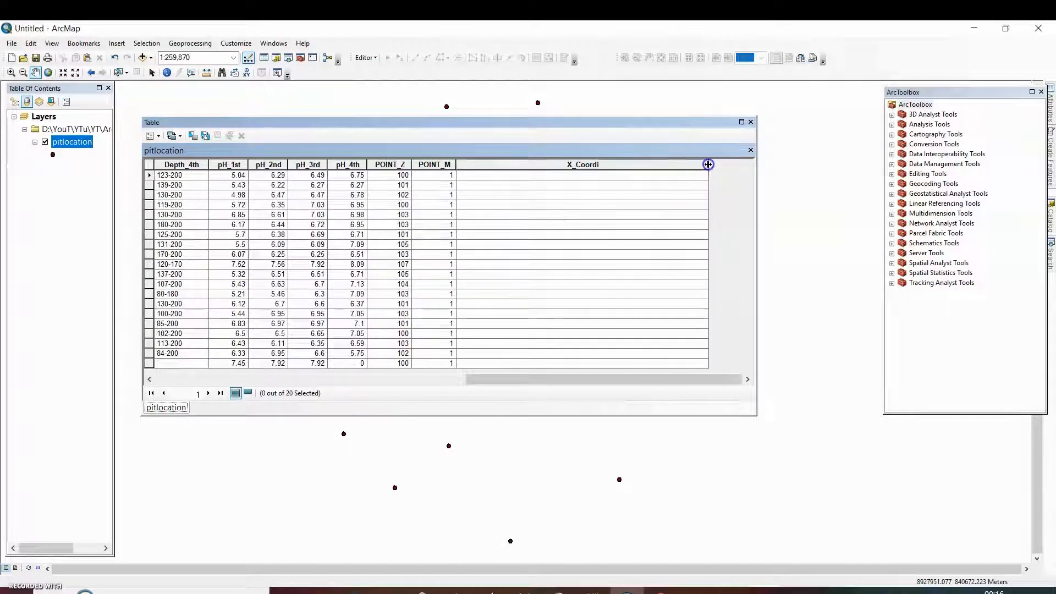
double_click(708, 164)
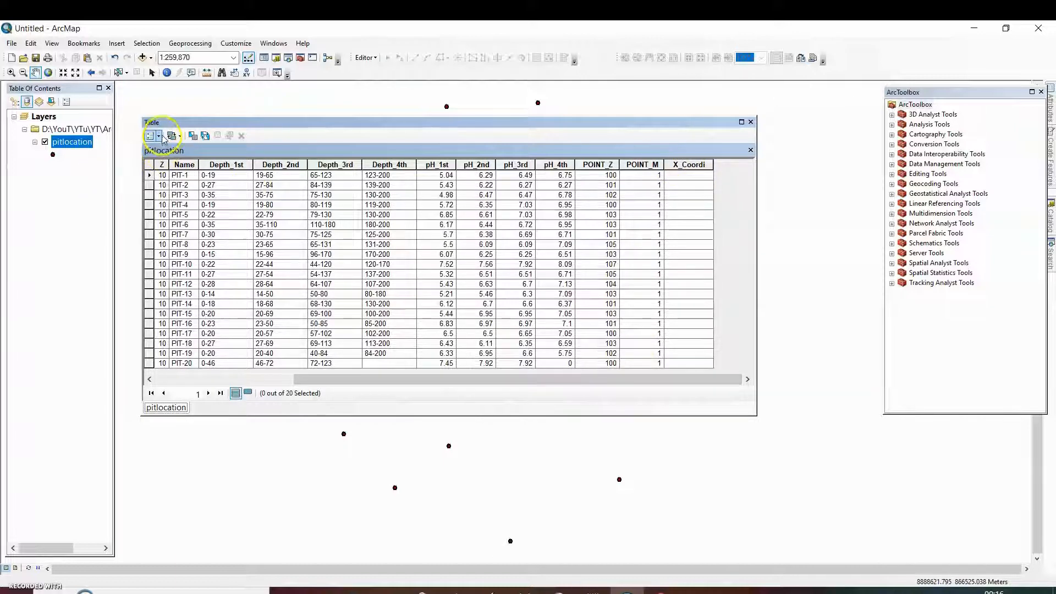
Step: Add a Text field named Y_Coordi with length 50 to the pitlocation table
left_click(151, 135)
left_click(181, 213)
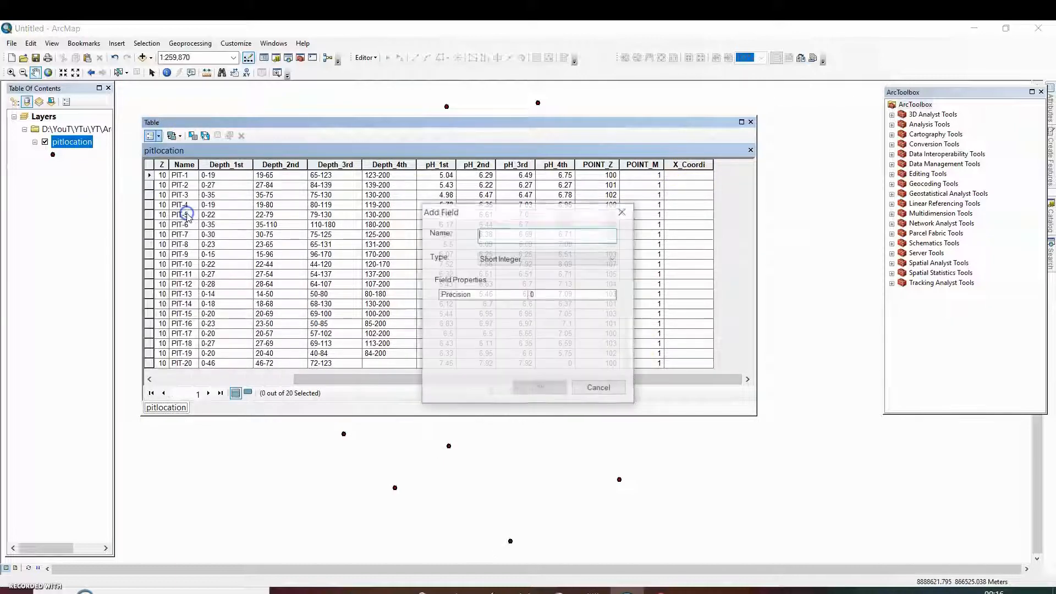
type("Y_Coordi")
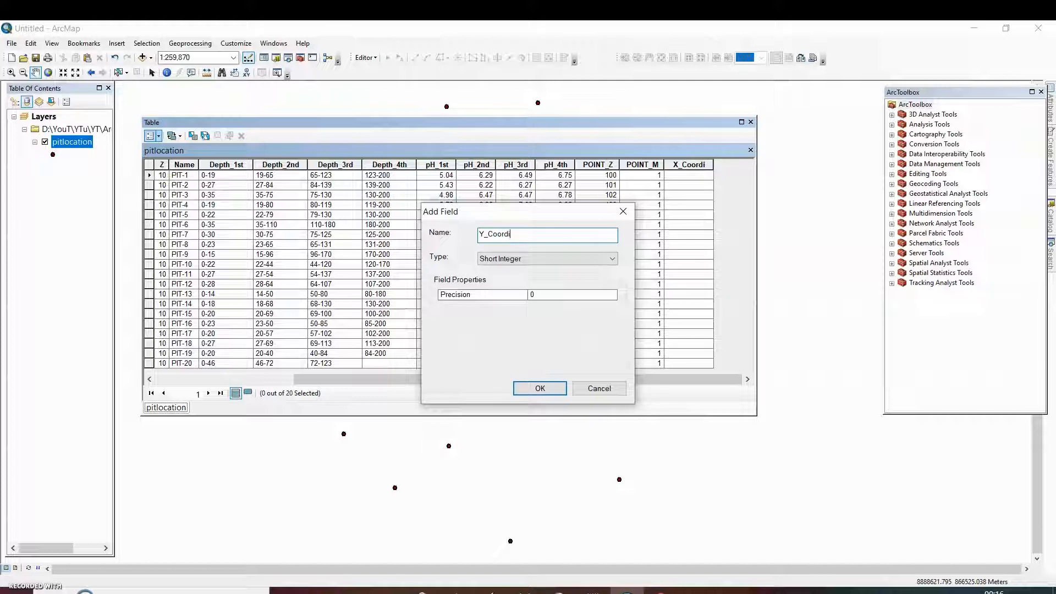
left_click(523, 257)
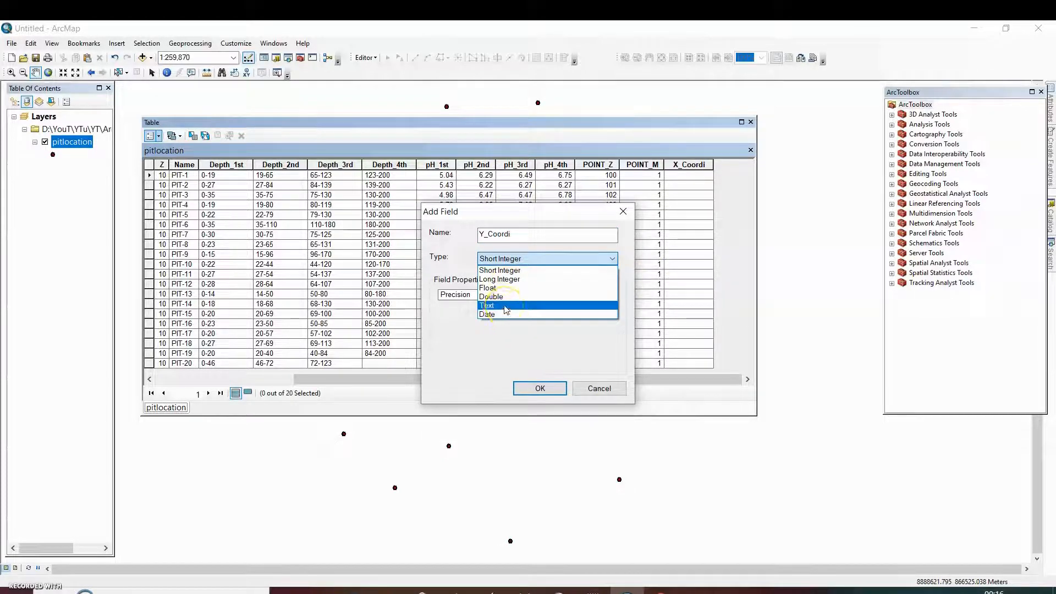
left_click(506, 307)
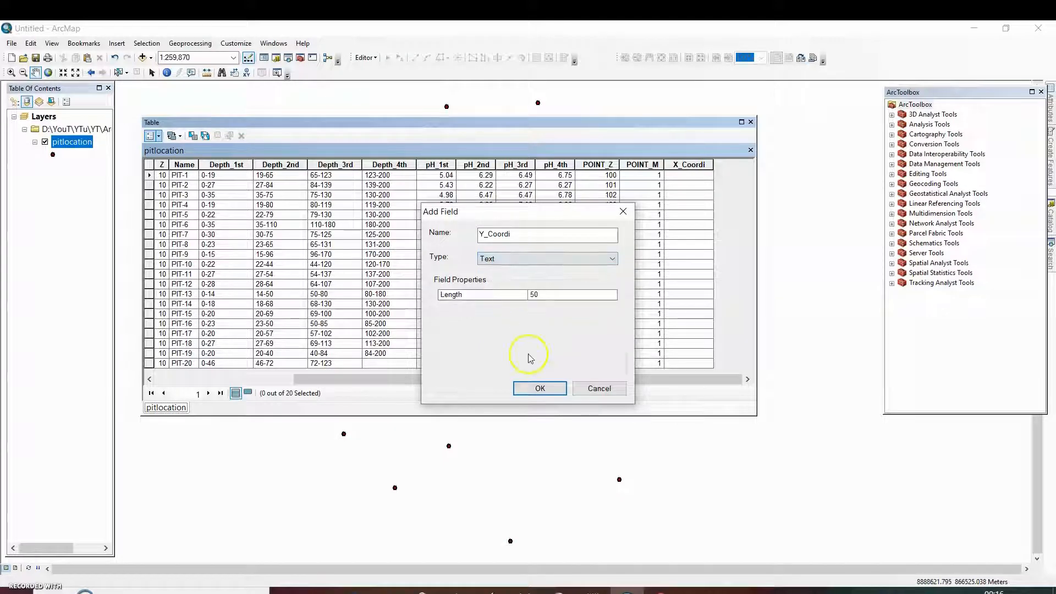
left_click(539, 387)
Step: Shrink the Y_Coordi column to fit its heading
left_click_drag(523, 379, 714, 383)
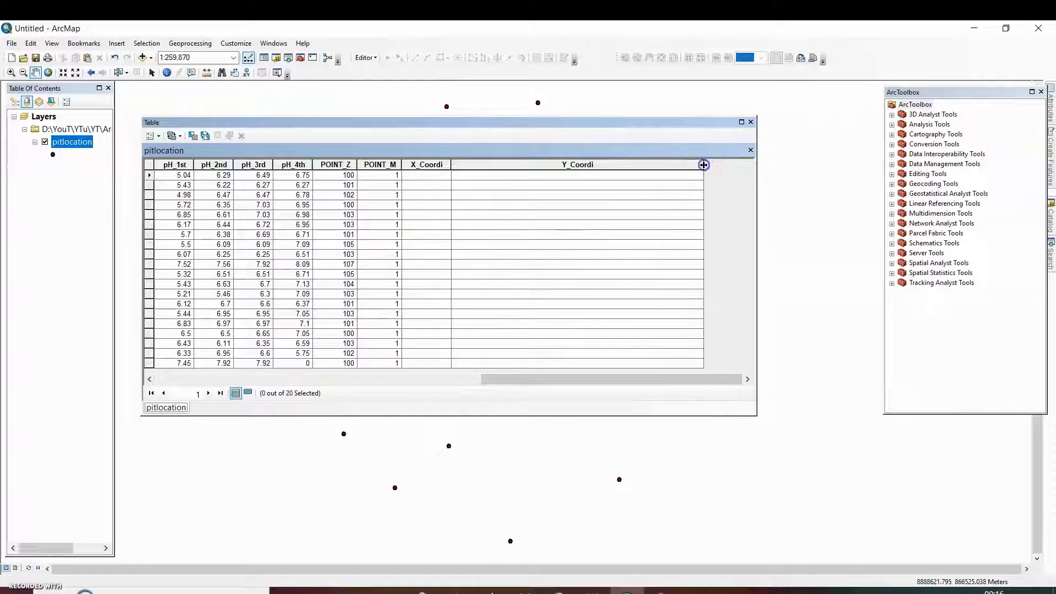
double_click(703, 165)
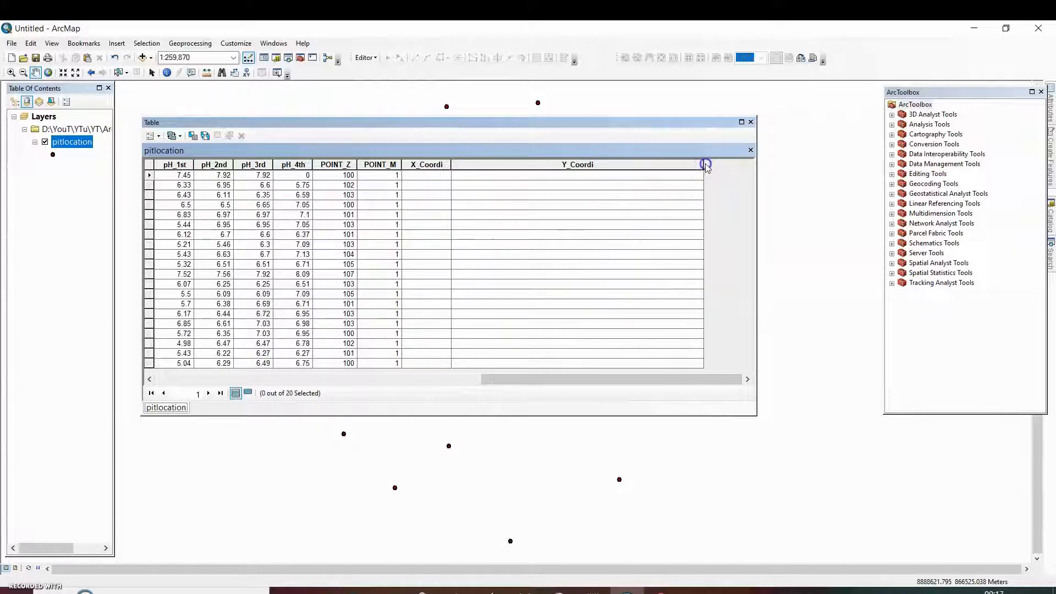
double_click(700, 164)
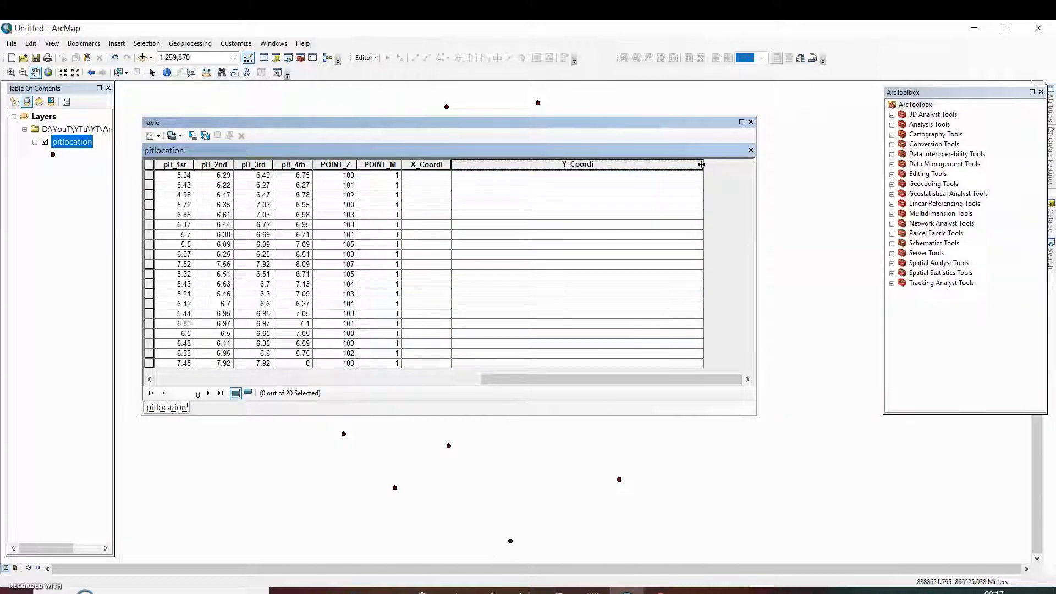
double_click(701, 164)
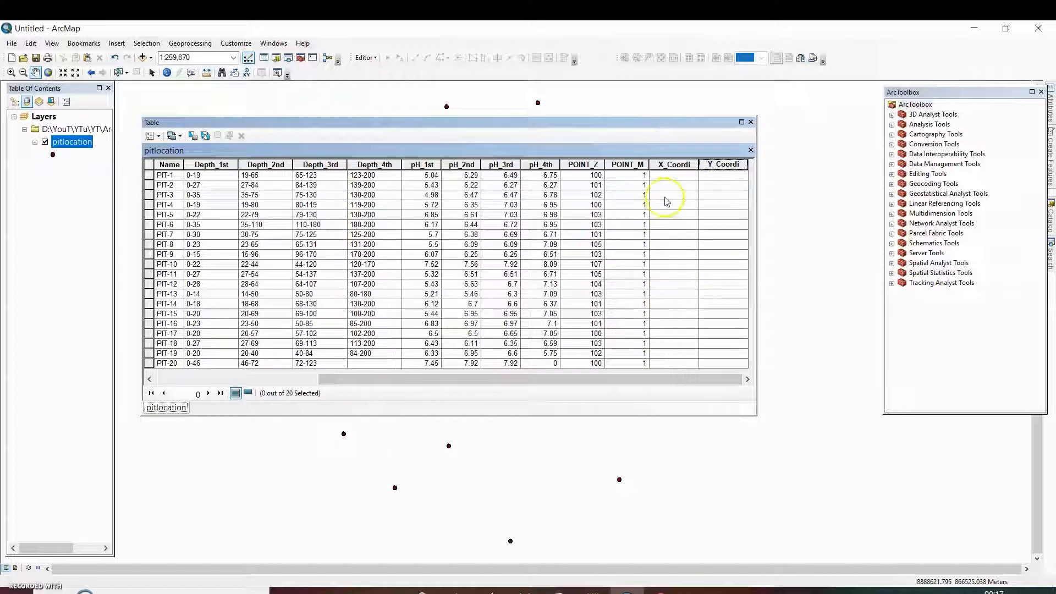
Step: Calculate X Coordinate of Point into X_Coordi, using the data source's coordinate system and Degrees Minutes Seconds (DDD MM' SS.sss" [W|E]) units
left_click(673, 165)
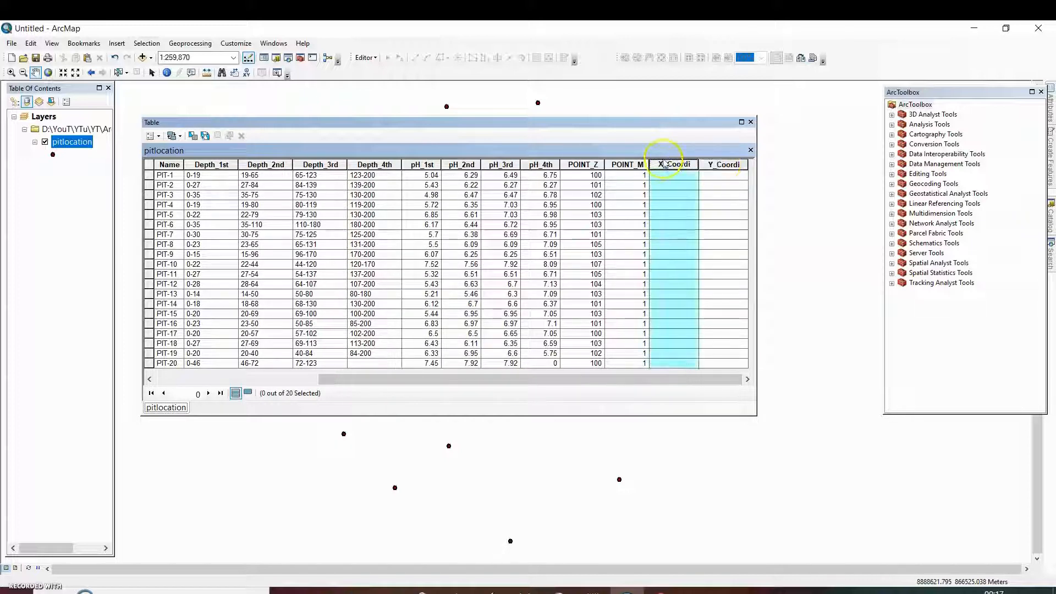
right_click(672, 168)
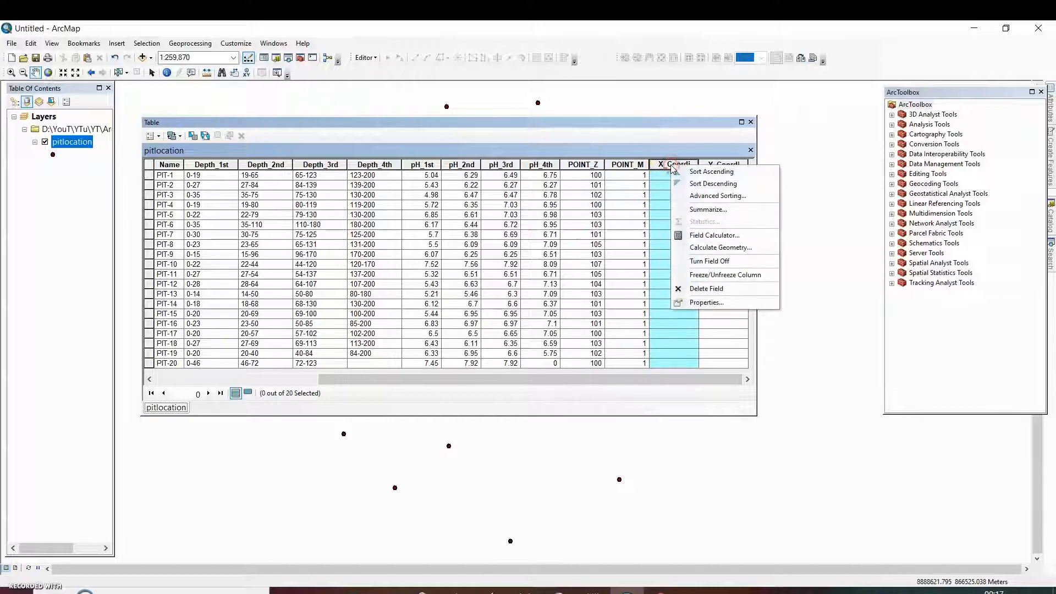
left_click(728, 248)
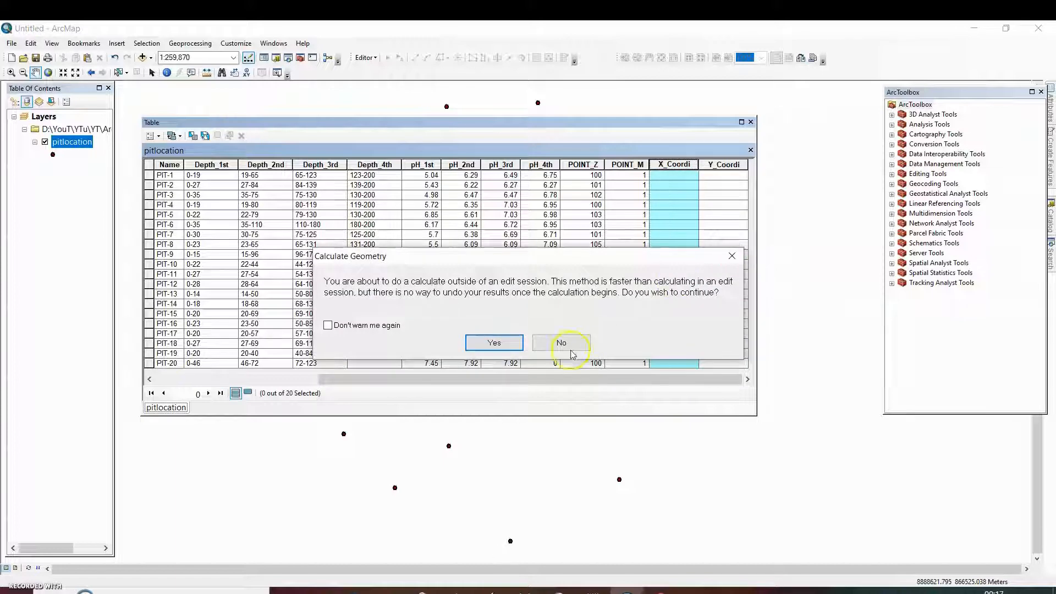
left_click(494, 344)
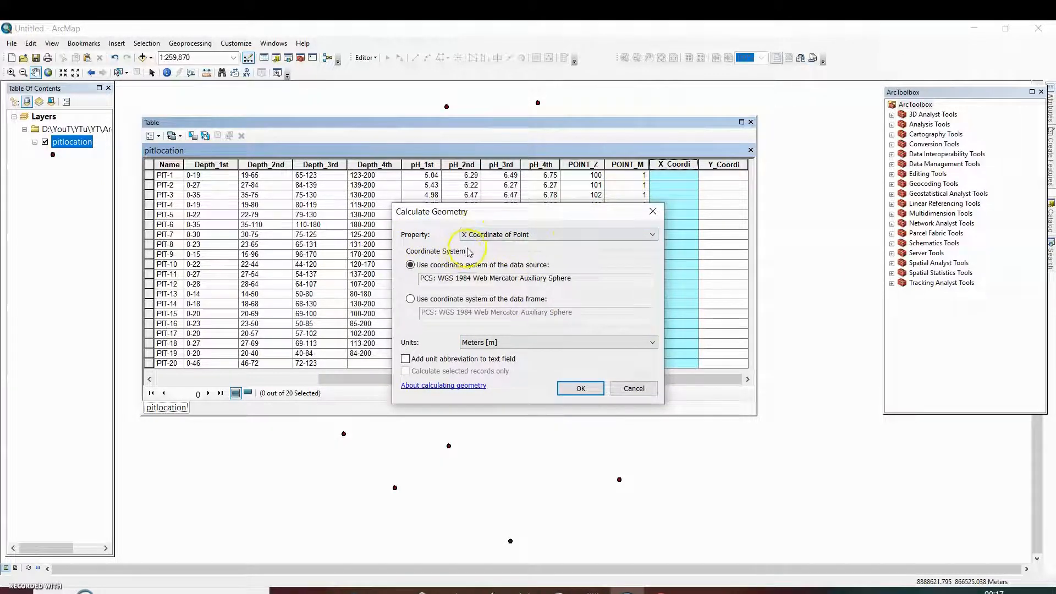
left_click(532, 234)
left_click(532, 234)
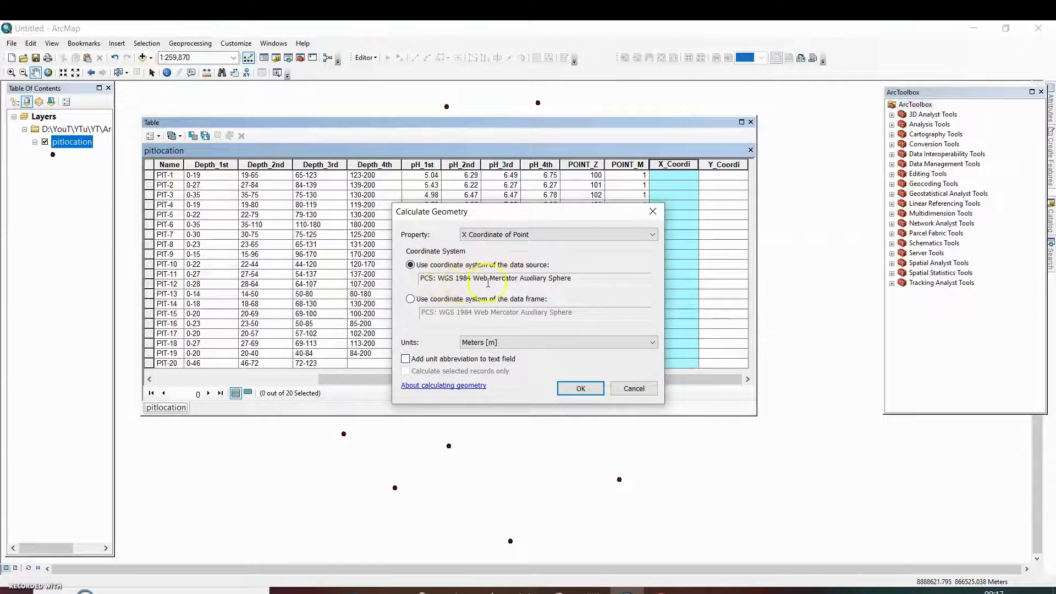
left_click(530, 343)
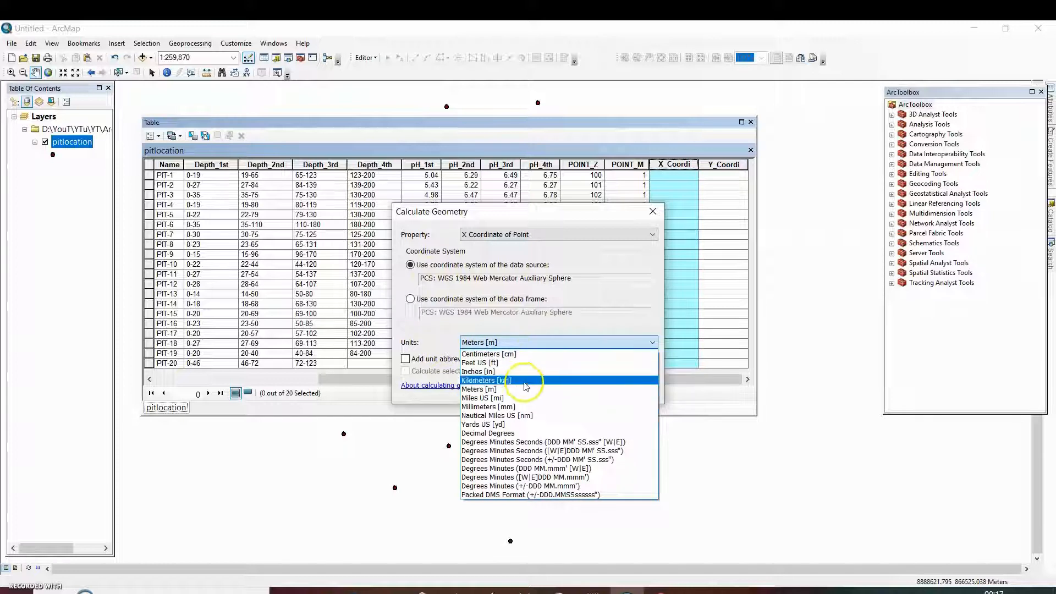
left_click(530, 443)
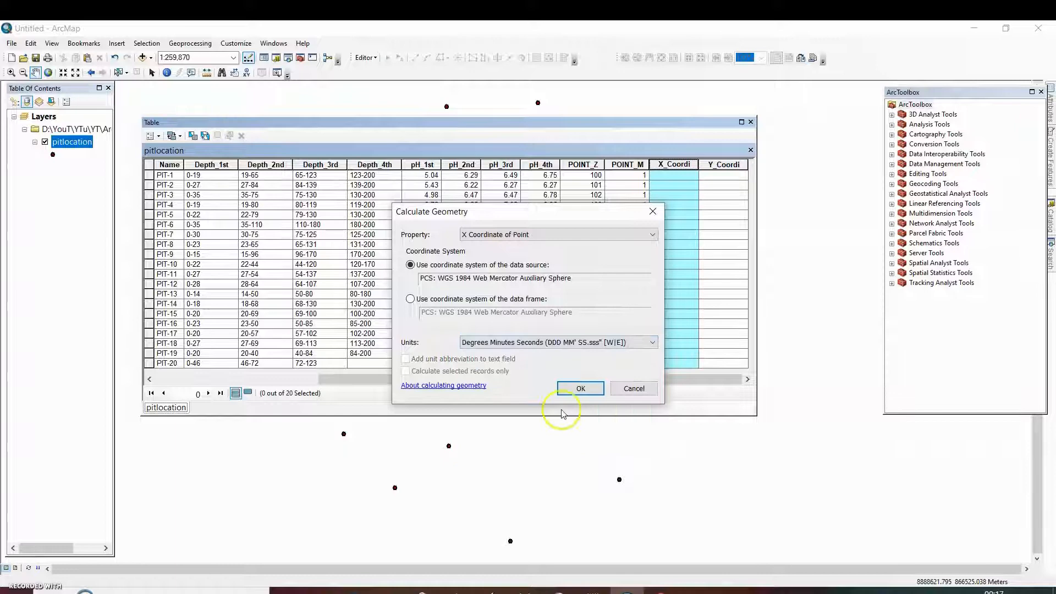
left_click(580, 388)
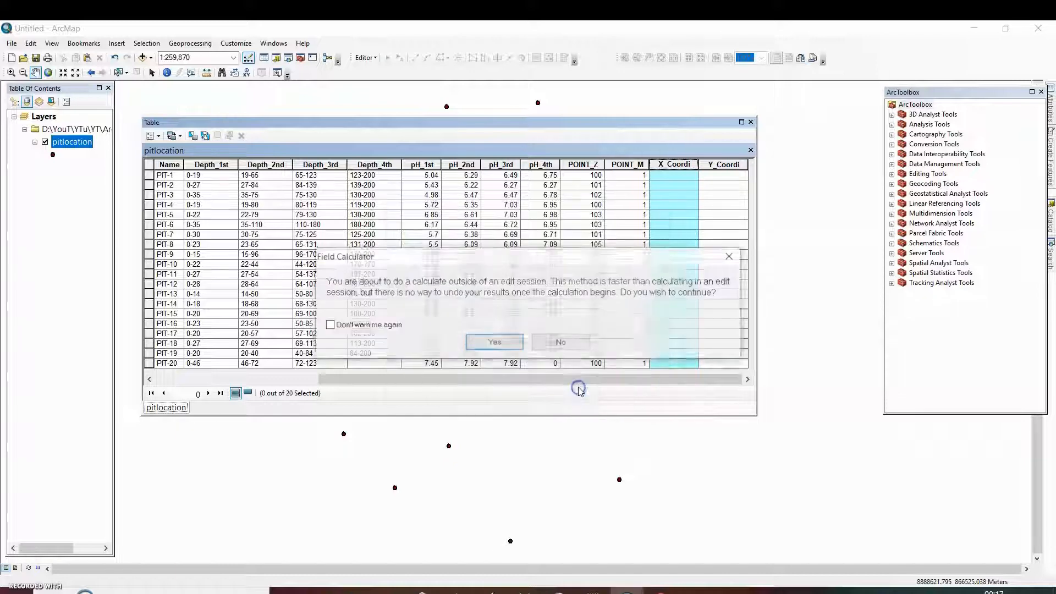
left_click(489, 343)
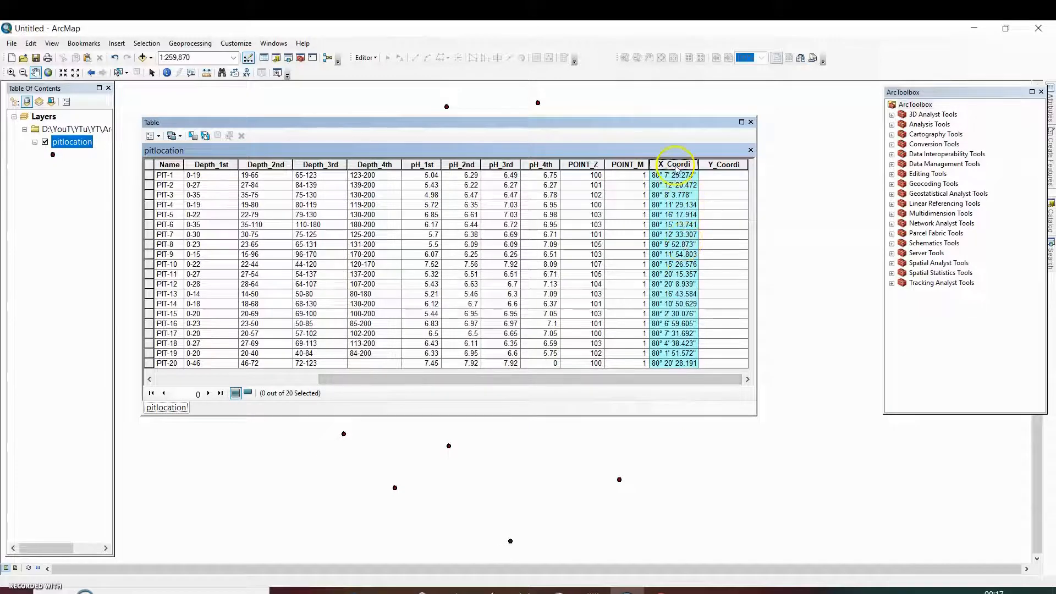
Step: Calculate Y Coordinate of Point into Y_Coordi, using the data source's coordinate system and Degrees Minutes Seconds (DDD MM' SS.sss" [N|S]) units
left_click(716, 163)
right_click(717, 166)
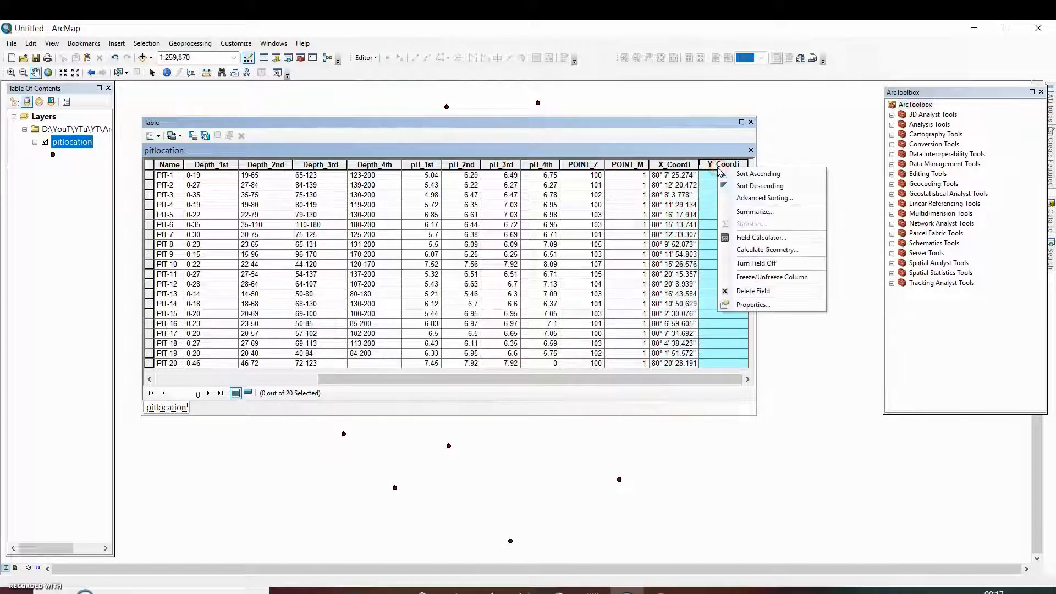
left_click(760, 251)
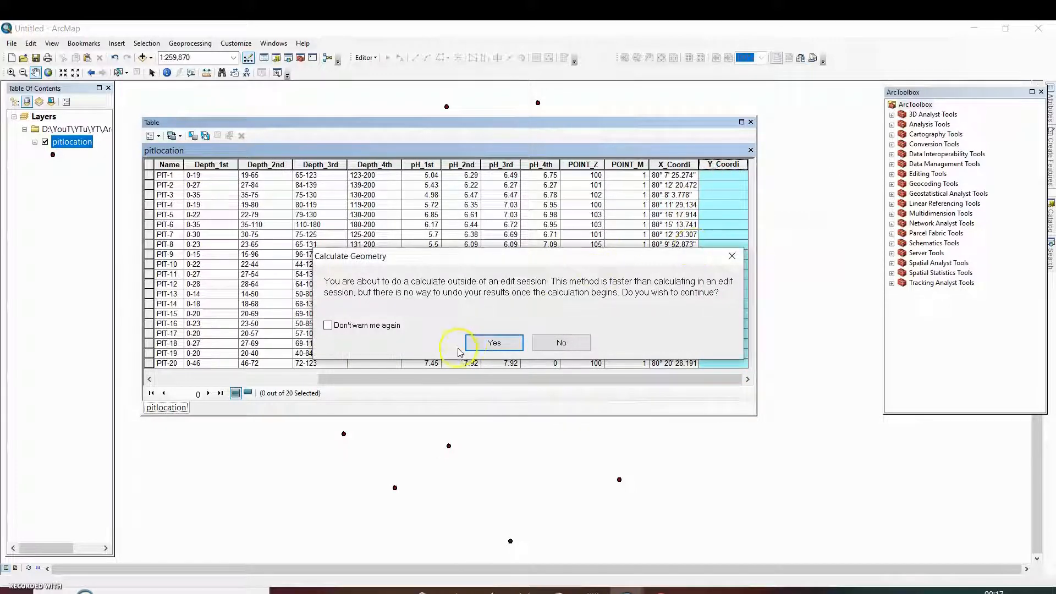
left_click(490, 342)
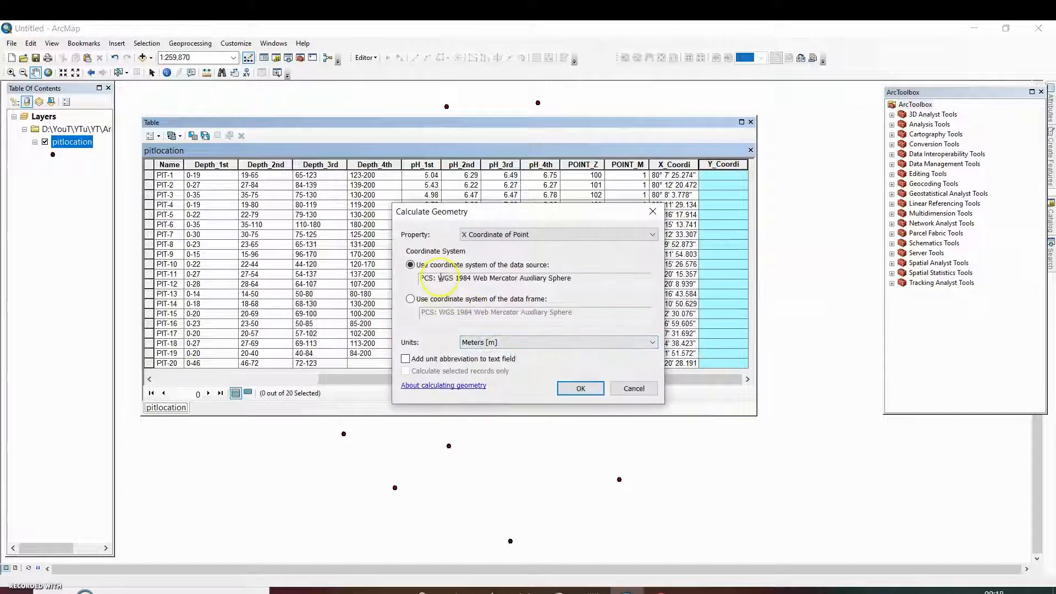
left_click(491, 235)
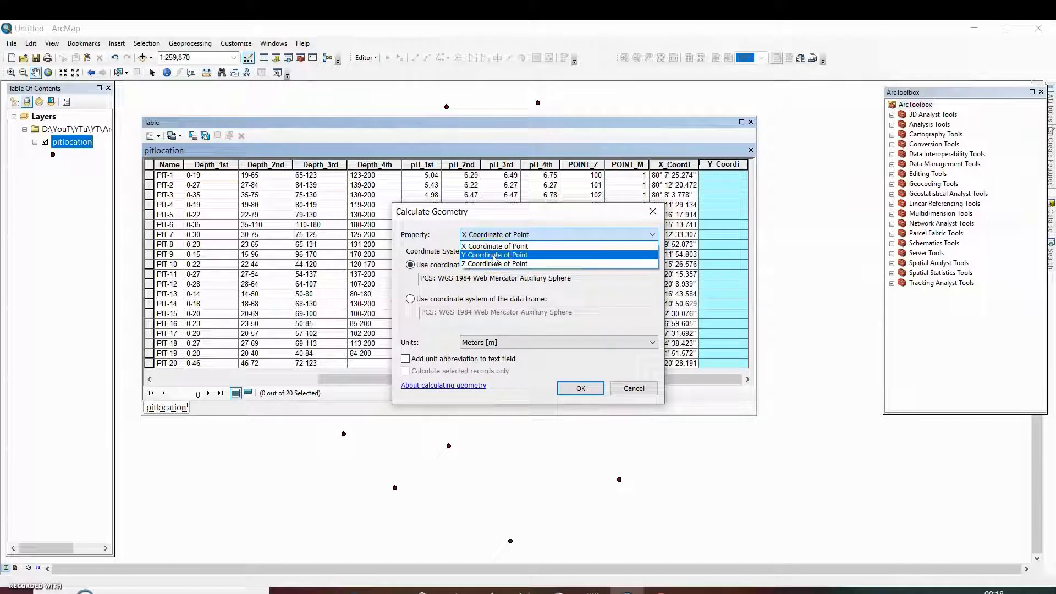
left_click(494, 255)
left_click(414, 277)
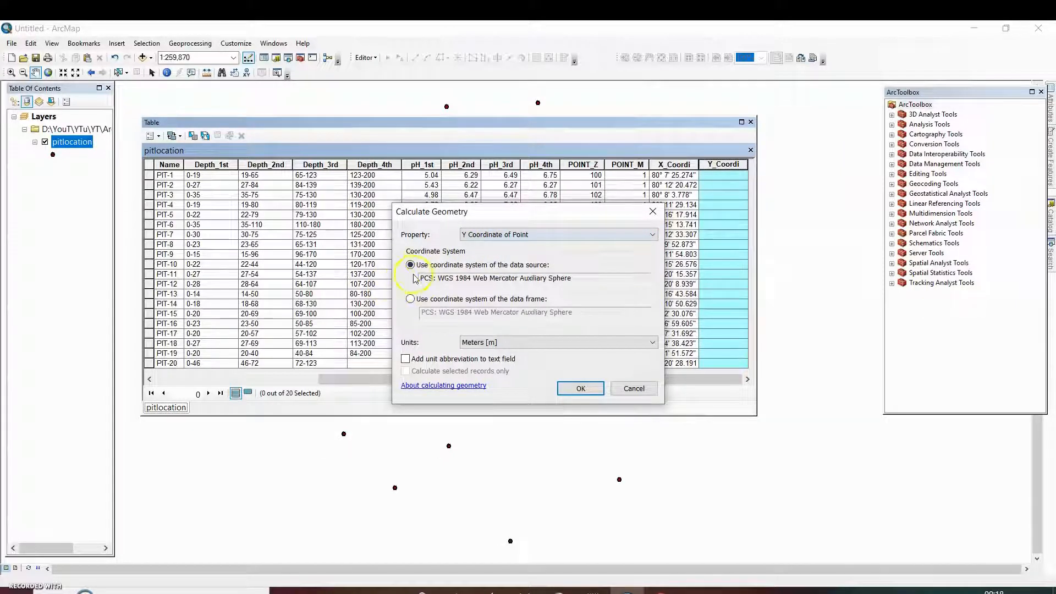
left_click(479, 344)
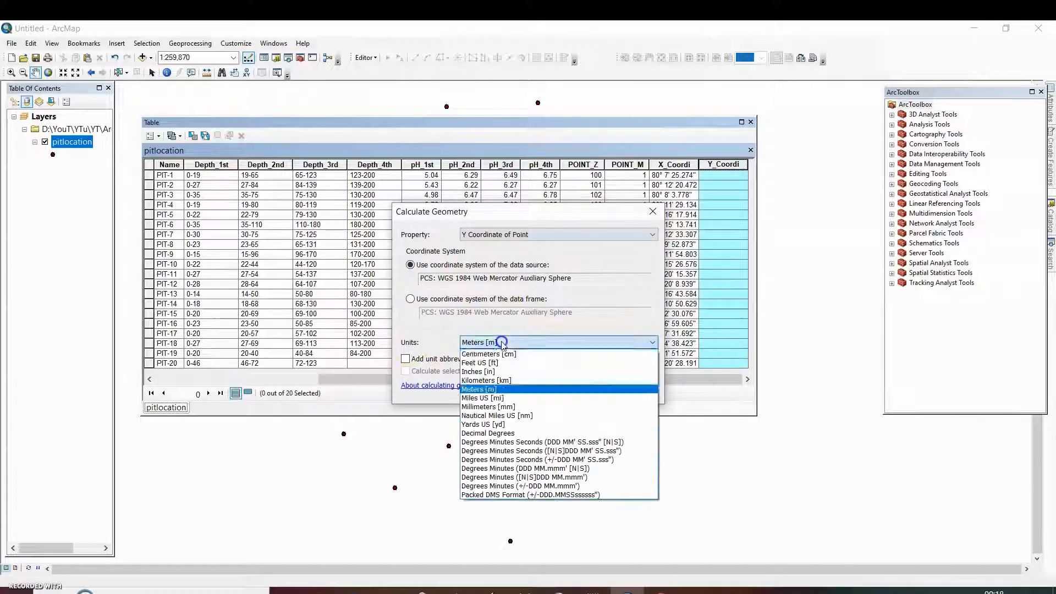
left_click(514, 443)
left_click(573, 391)
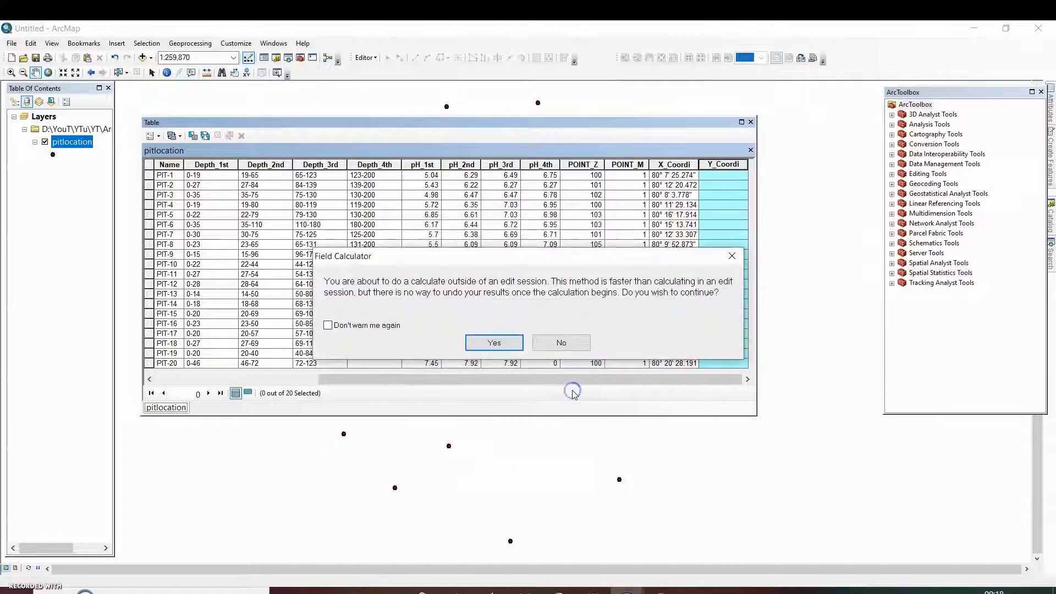
left_click(494, 342)
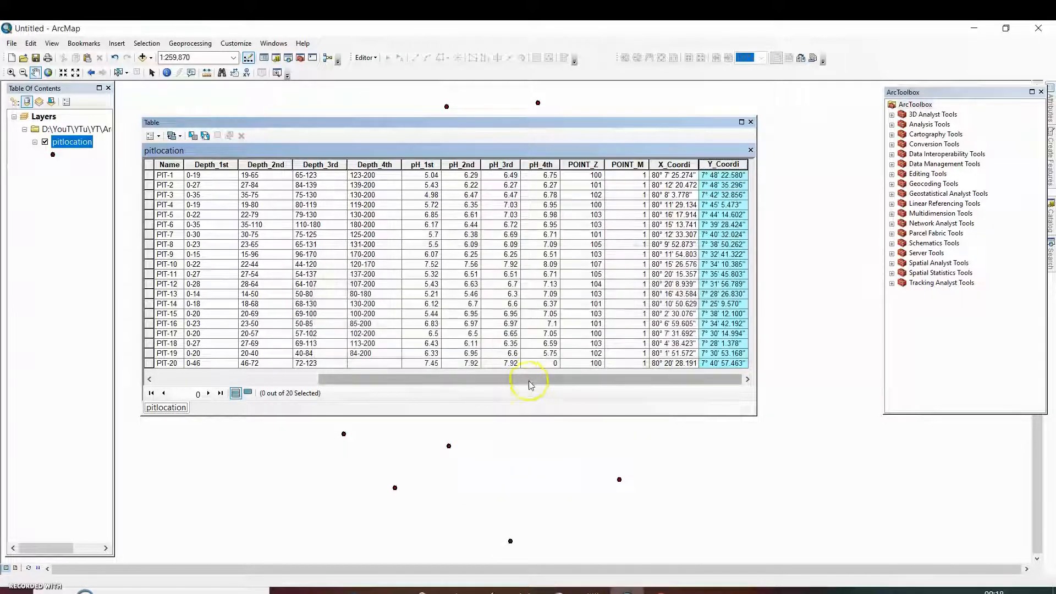
Step: Examine the calculated coordinates in the X_Coordi and Y_Coordi columns of the pitlocation table, highlighting both columns
left_click(528, 380)
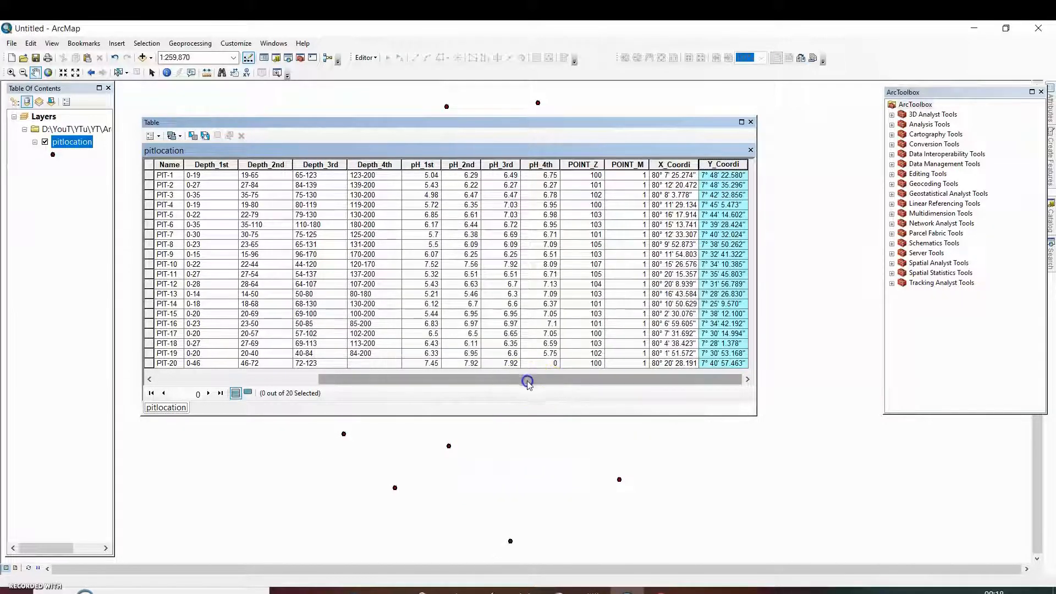
left_click(747, 379)
left_click(664, 164)
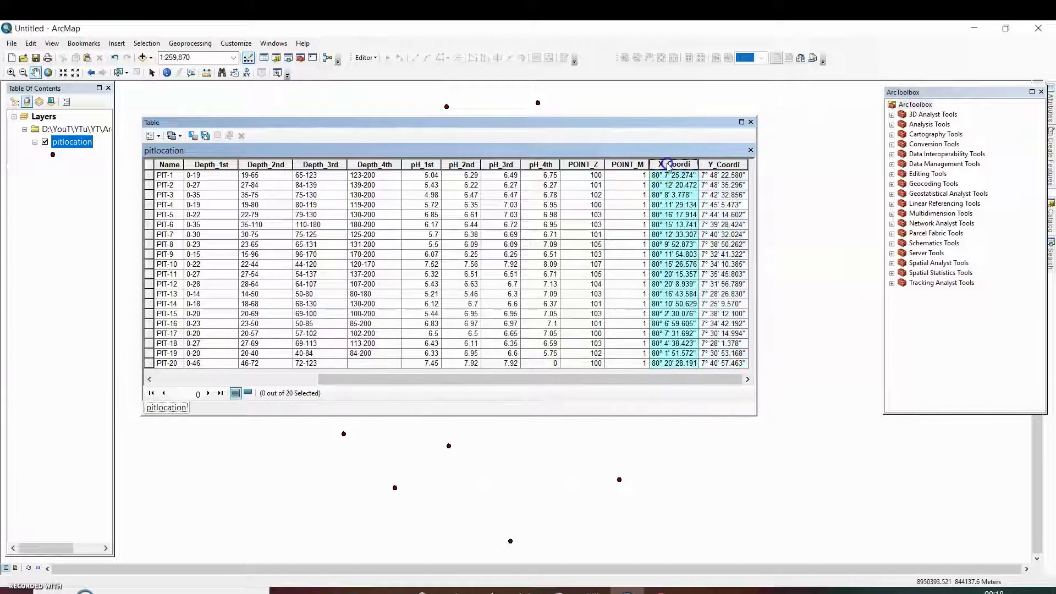
left_click(721, 164)
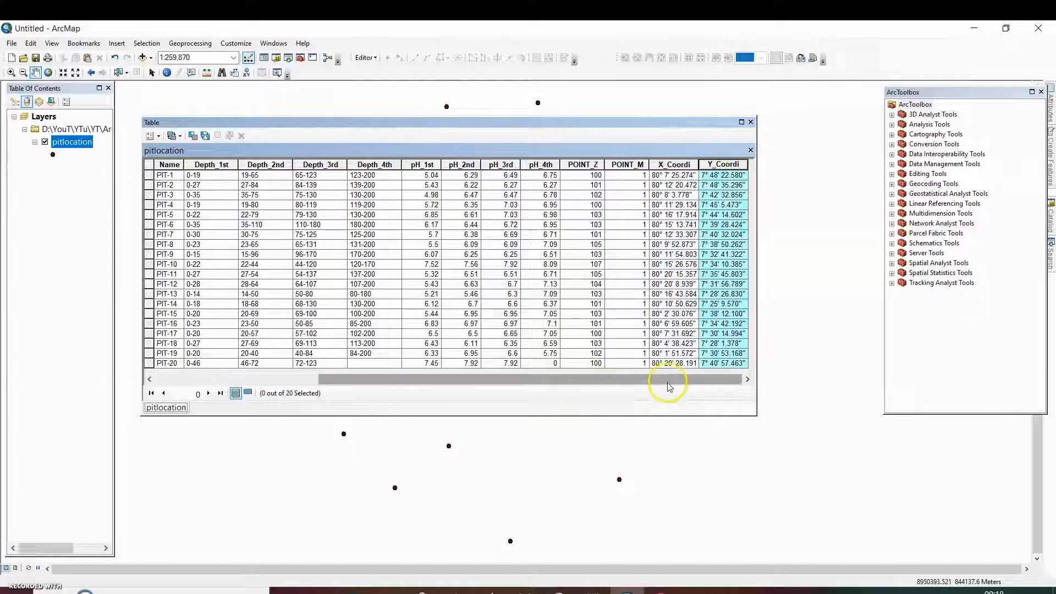
mouse_move(682, 382)
left_mouse_down()
mouse_move(413, 381)
mouse_move(690, 380)
left_mouse_up()
left_click(667, 165)
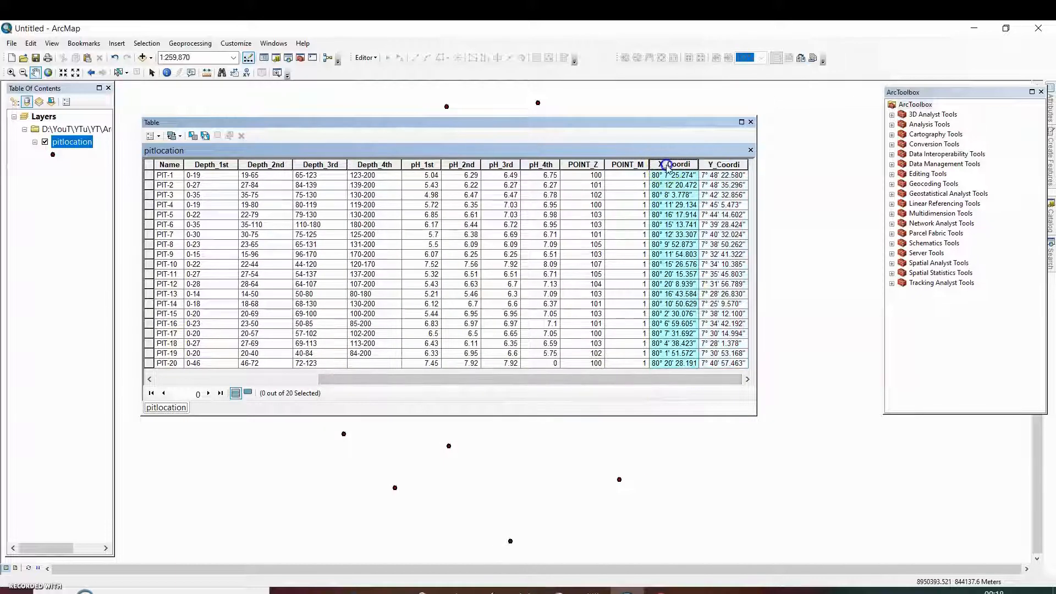
left_click(724, 164)
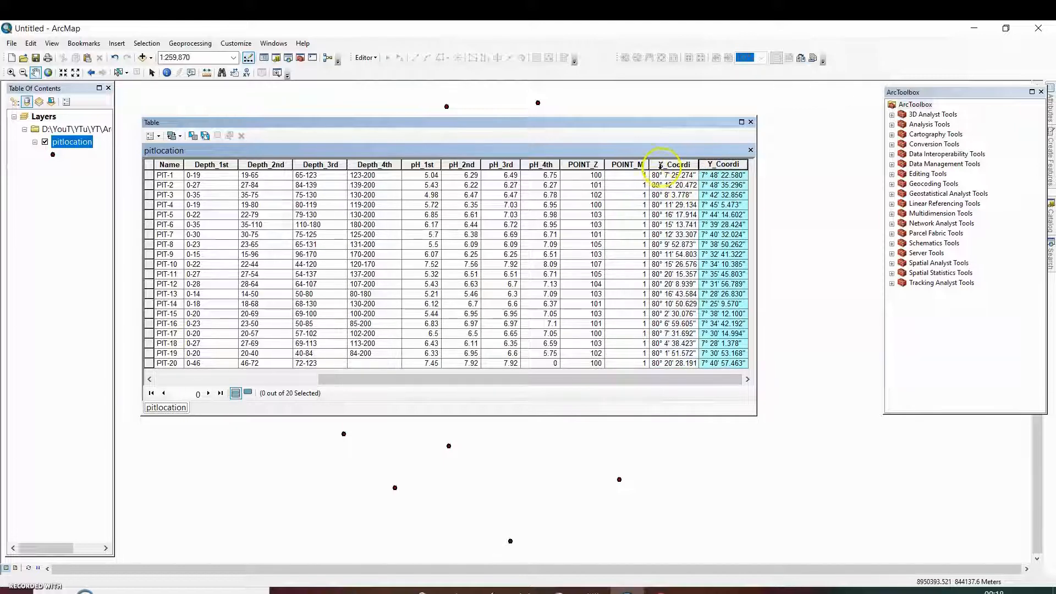
left_click(667, 165)
left_click(719, 164)
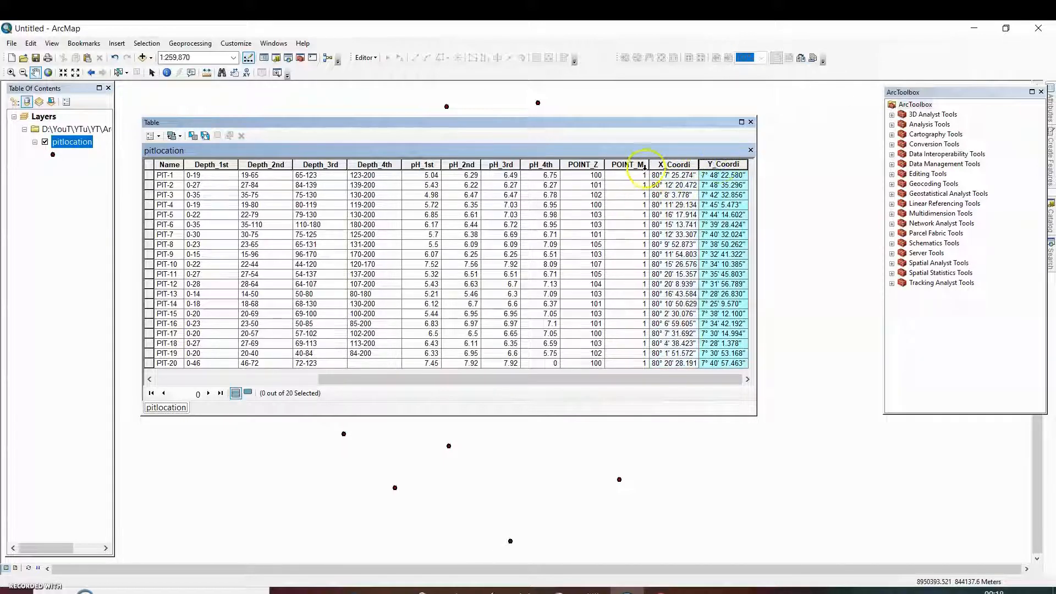
left_click(655, 164)
left_click(709, 164)
left_click(677, 165)
left_click(716, 164)
left_click(691, 165)
left_click(718, 164, "ctrl")
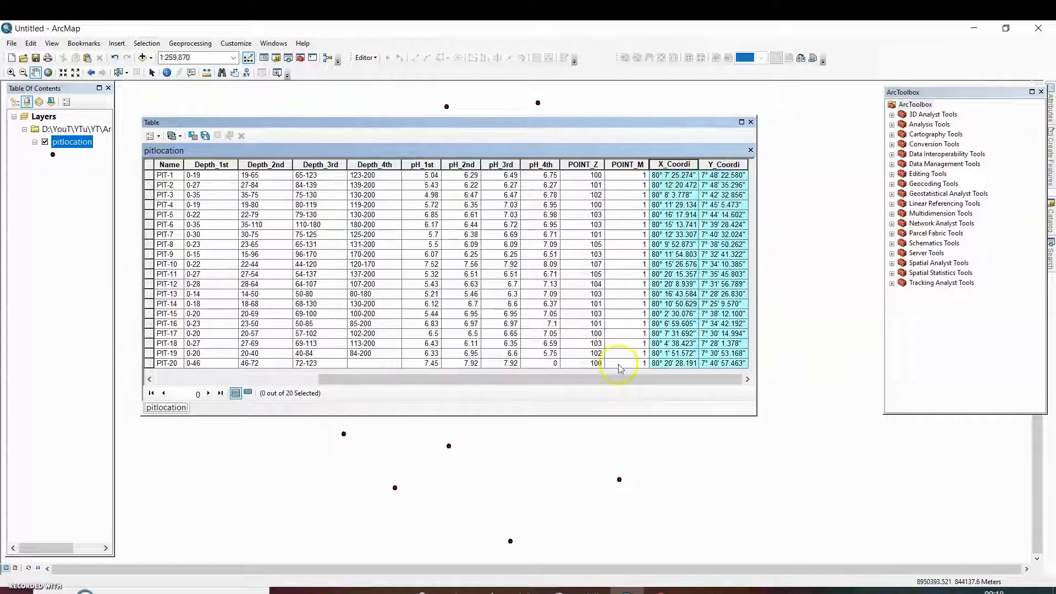
left_click(748, 379)
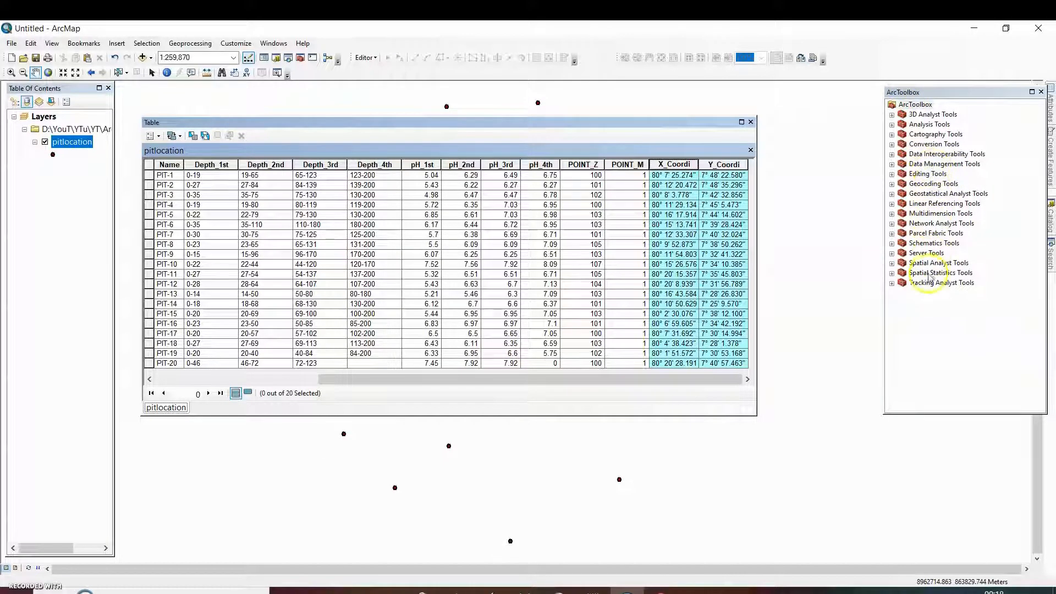
Step: Run the Add XY Coordinates tool from the Data Management Features toolset with pitlocation as the input features
left_click(891, 164)
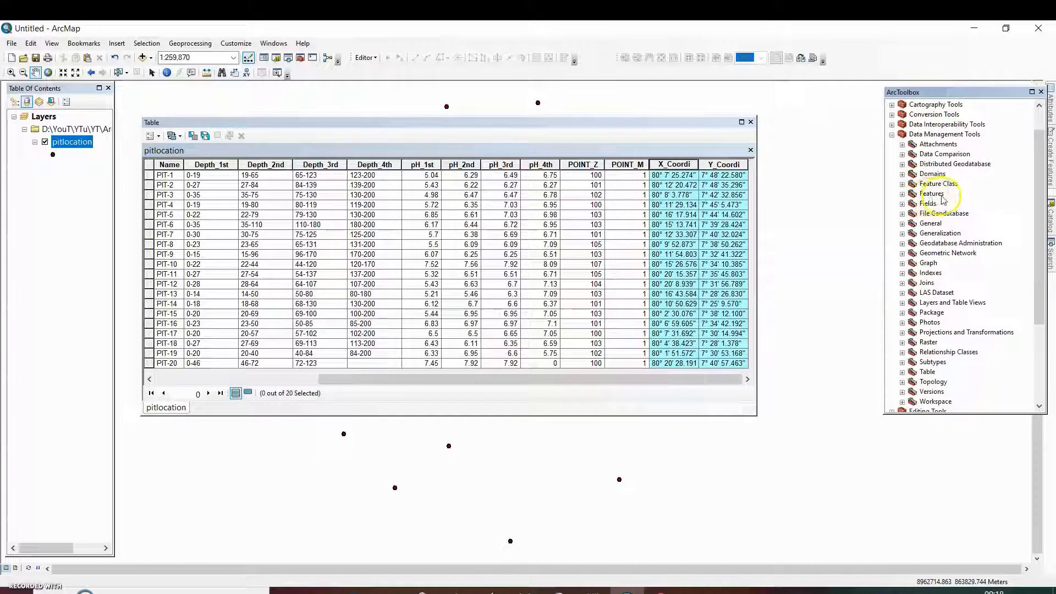
left_click(902, 195)
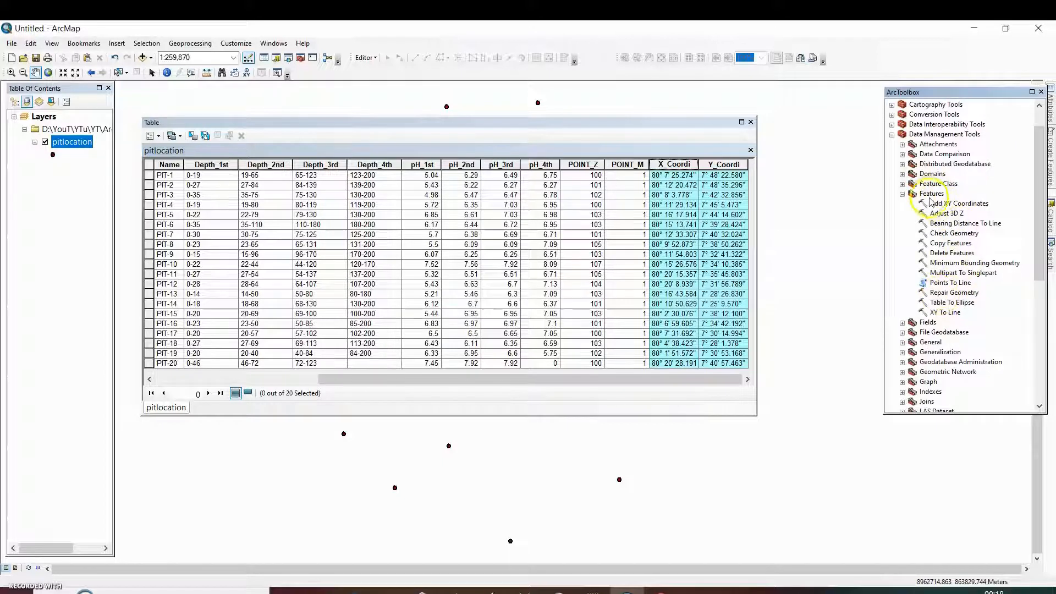
left_click(973, 204)
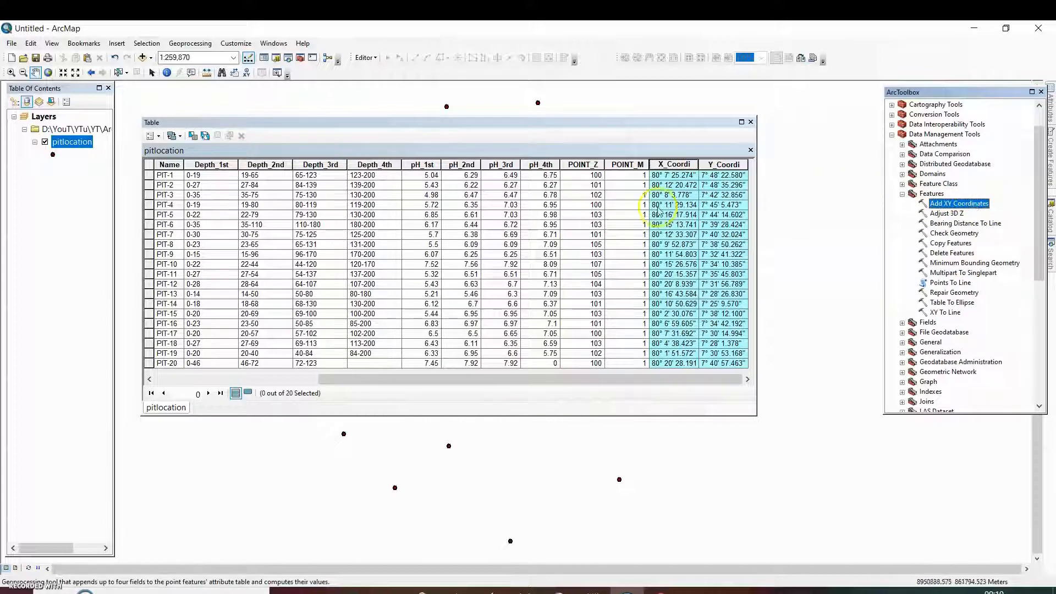
double_click(948, 203)
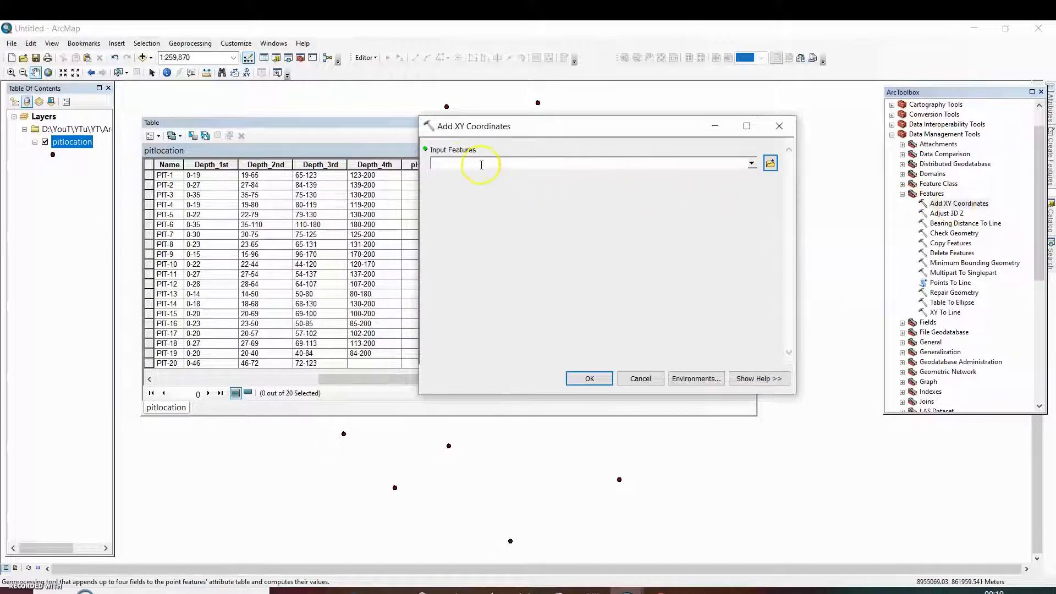
left_click(751, 164)
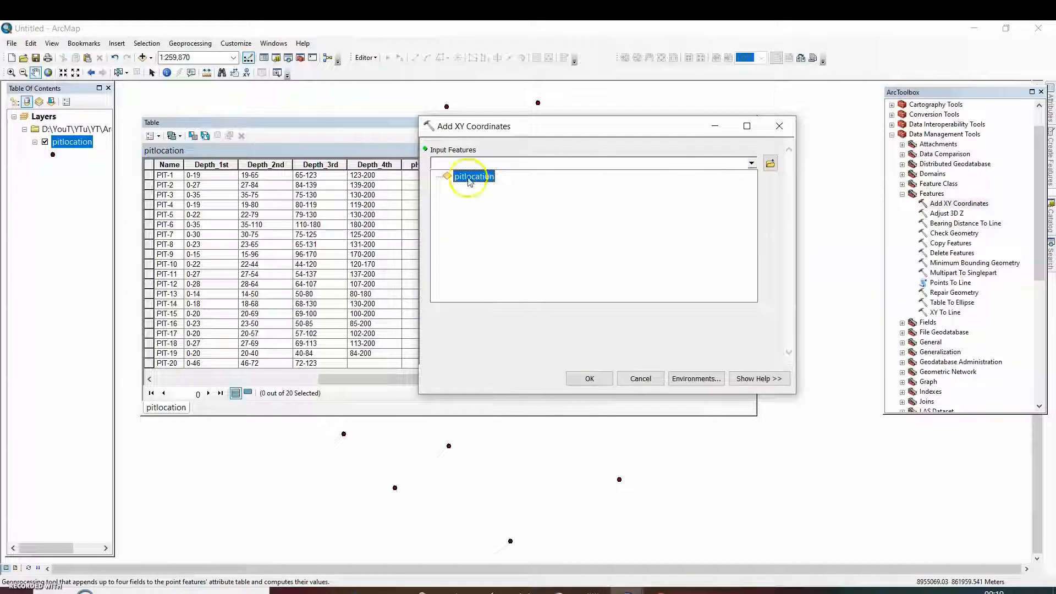
left_click(469, 176)
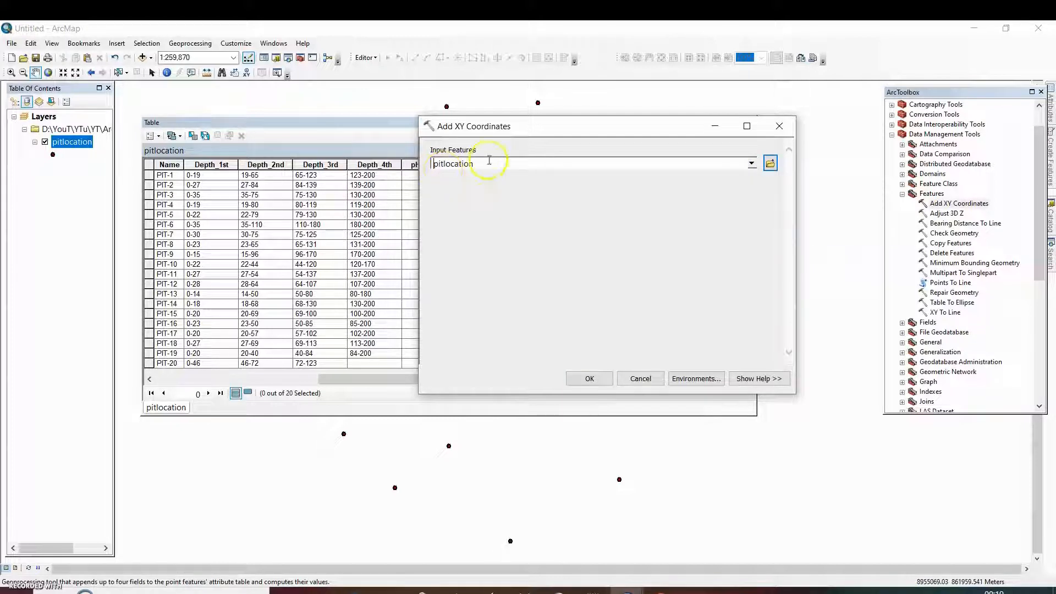
left_click(591, 379)
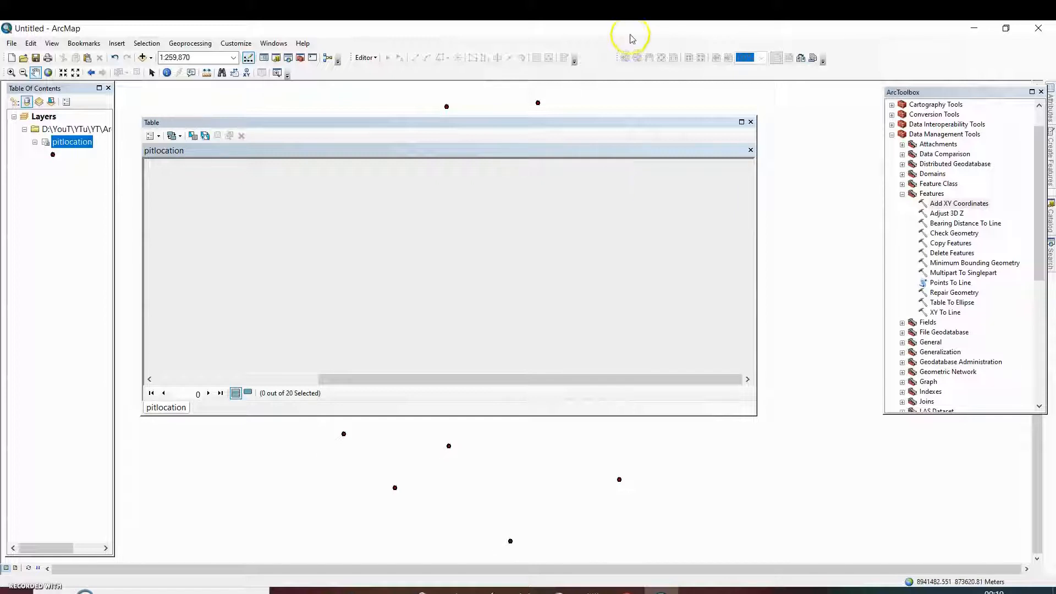
Step: Close the blank pitlocation table and reopen the layer's attribute table
left_click_drag(462, 379, 632, 373)
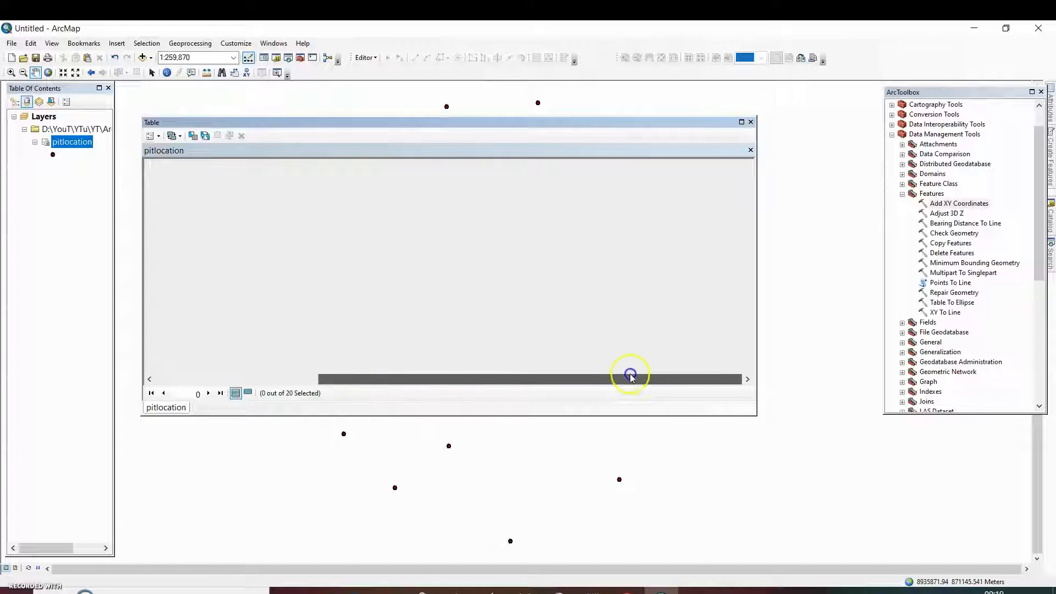
left_click(751, 122)
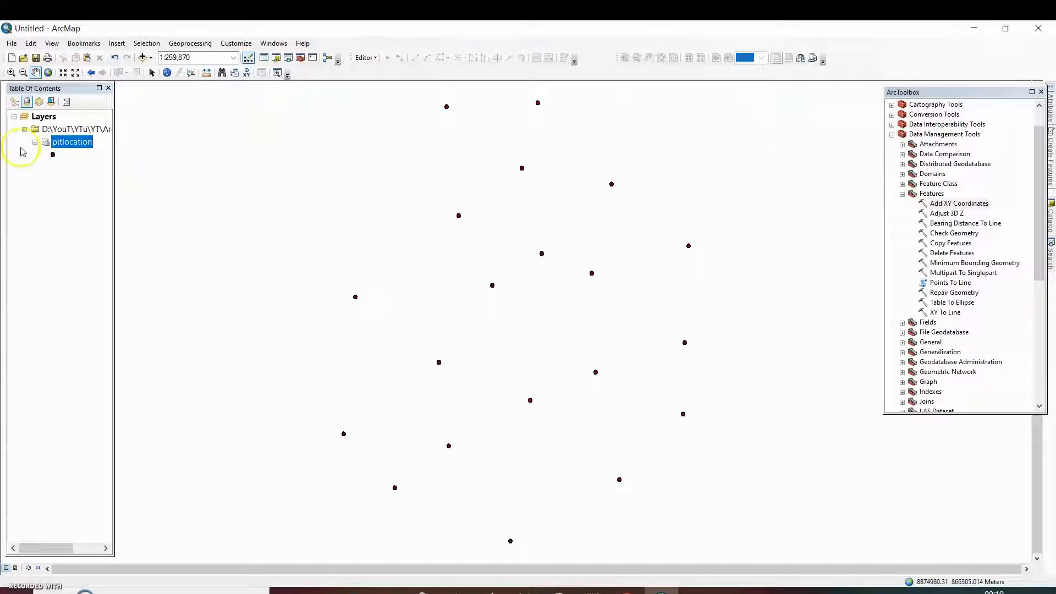
left_click(68, 144)
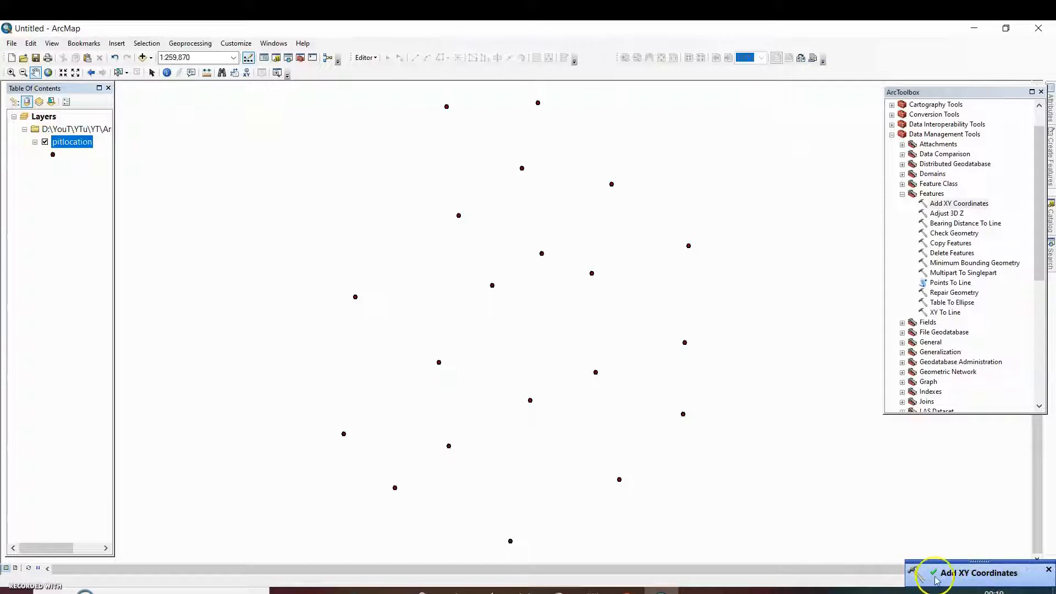
right_click(63, 147)
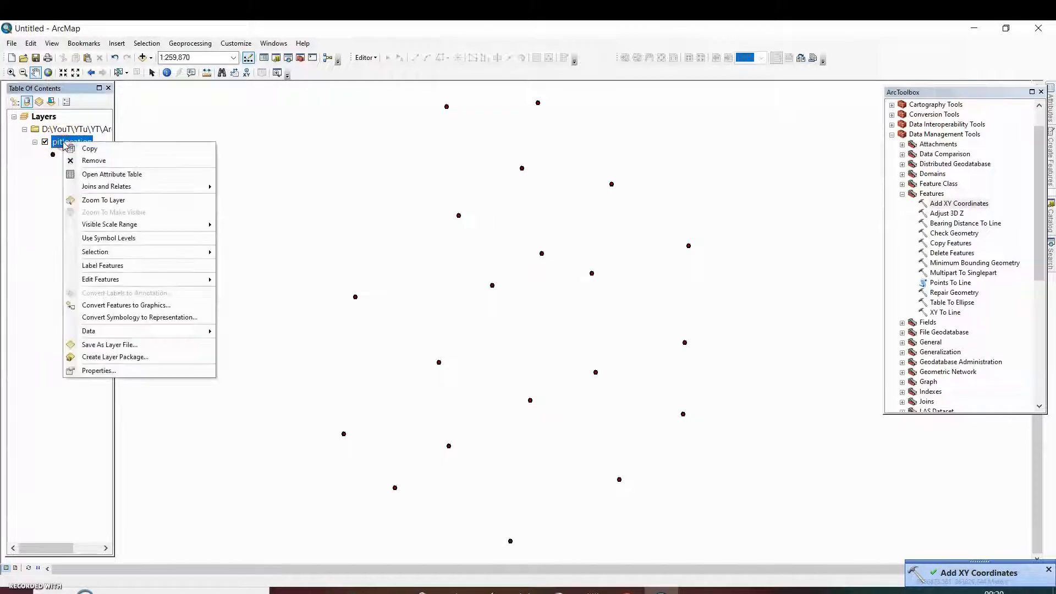
left_click(103, 173)
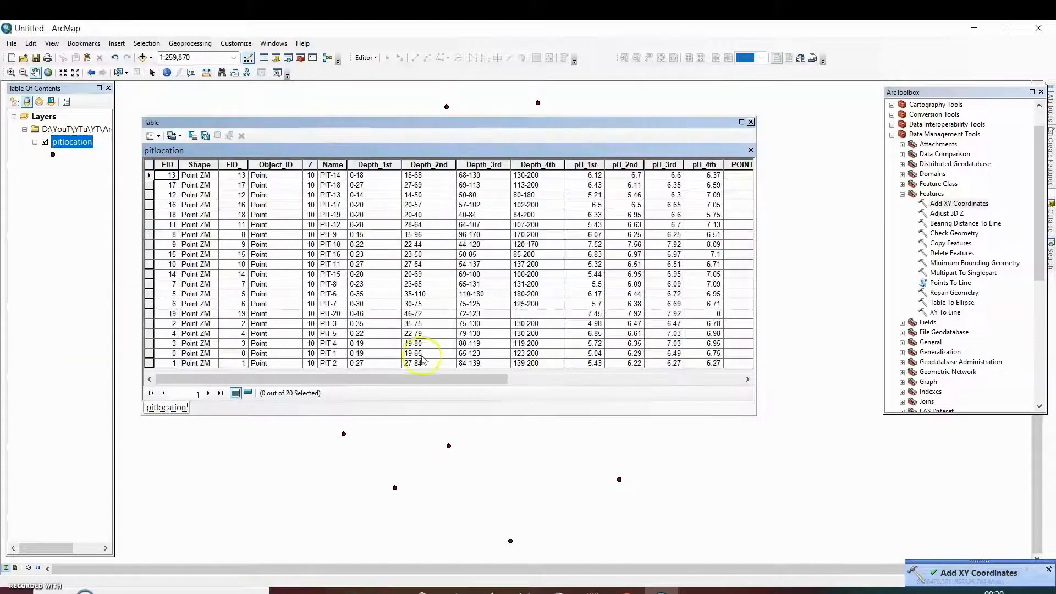
Step: Examine the coordinate values in the POINT_X and POINT_Y columns at the end of the pitlocation table
left_click_drag(370, 380, 766, 406)
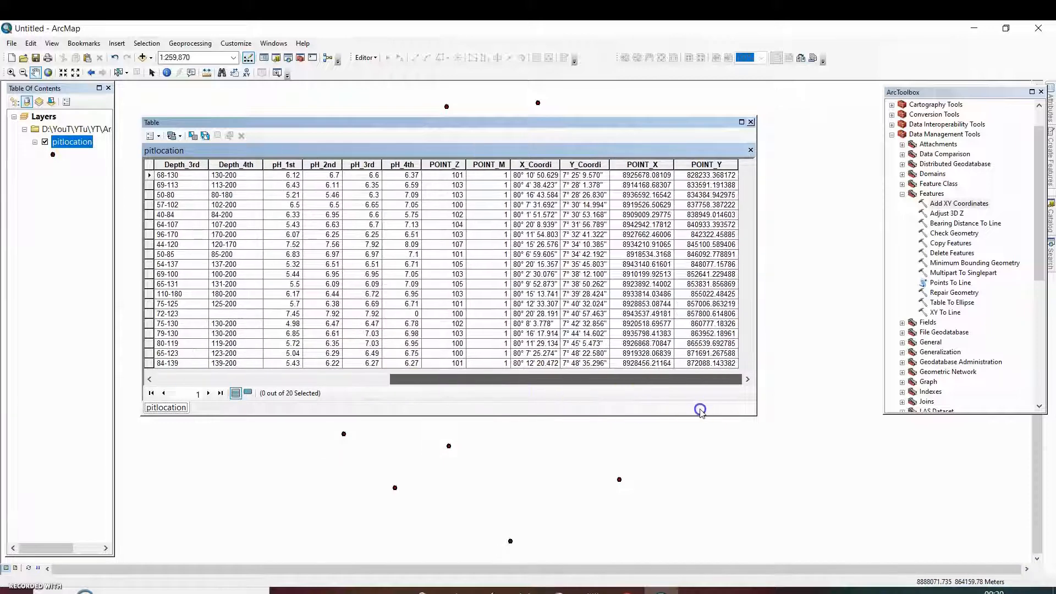
left_click(638, 164)
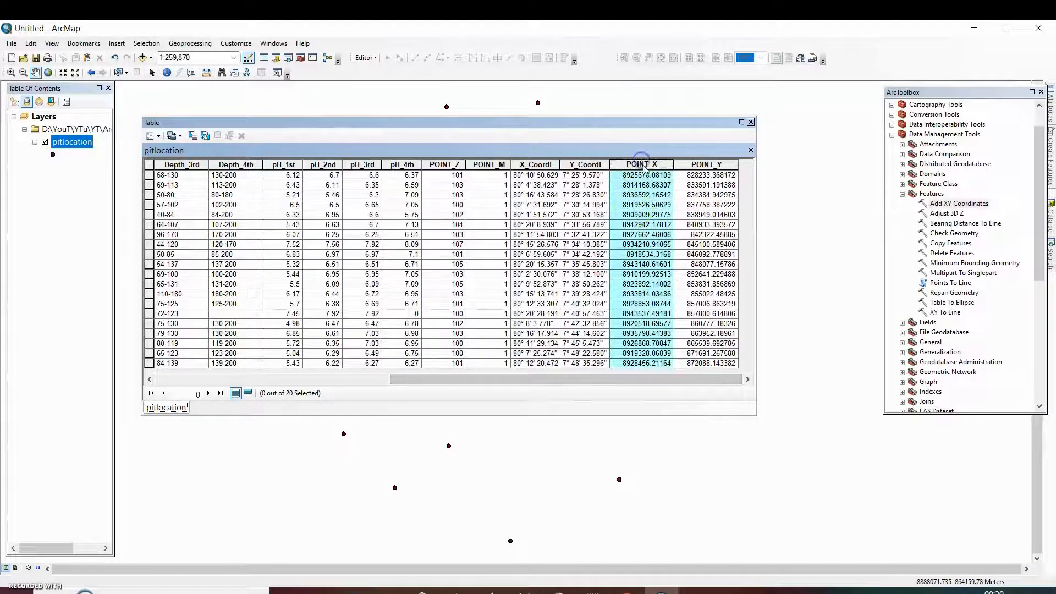
left_click(725, 163)
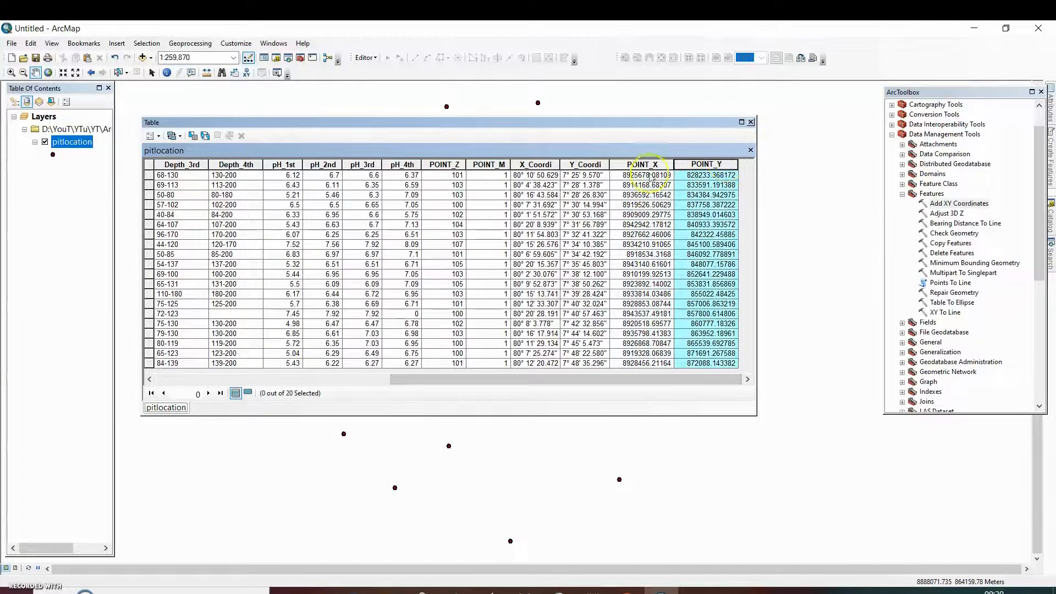
left_click(637, 164)
left_click(716, 163)
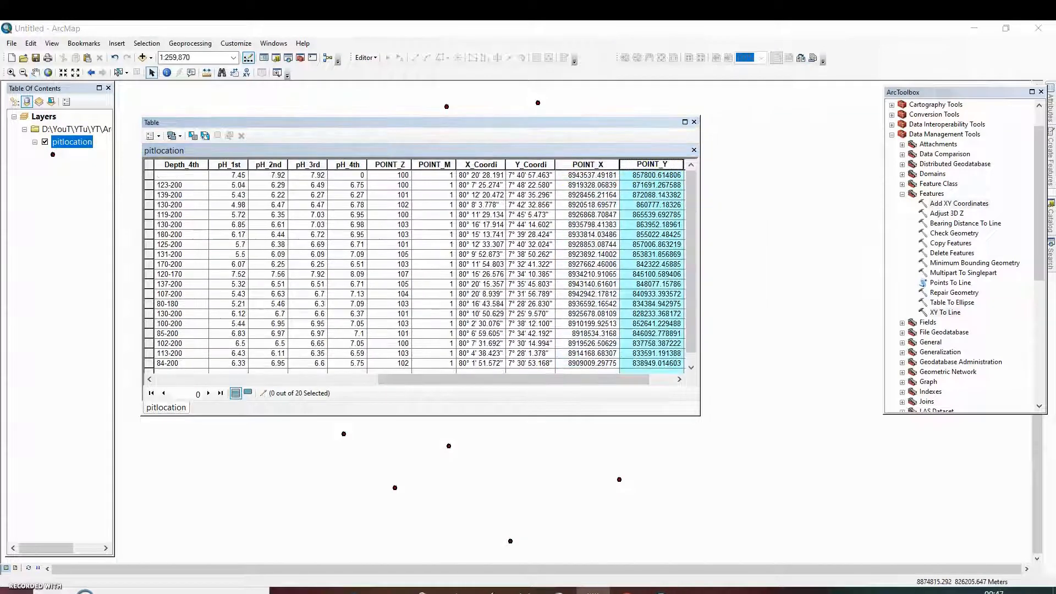